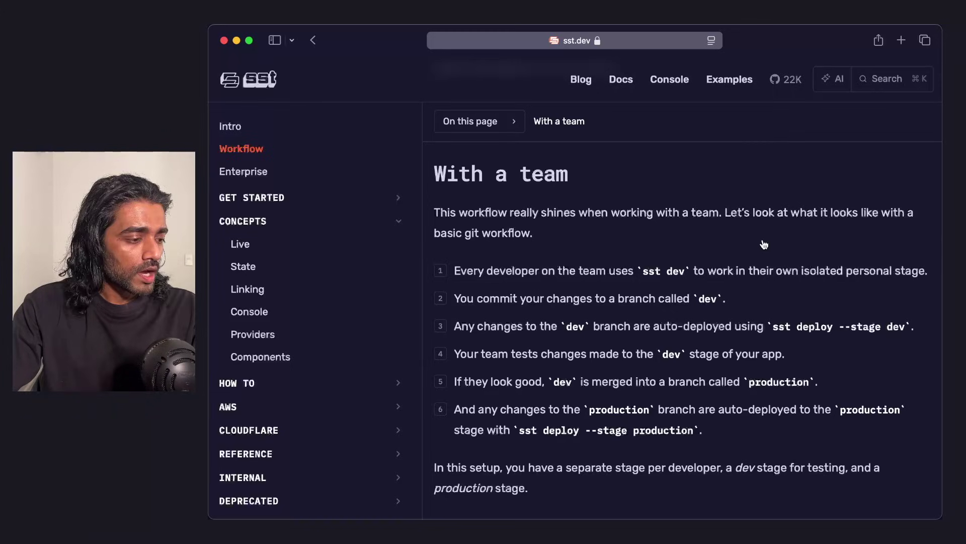
# Step: In sst.config.ts, select the run() block and copy the line linking MyBucket to MyApi
pyautogui.press('super+Tab')
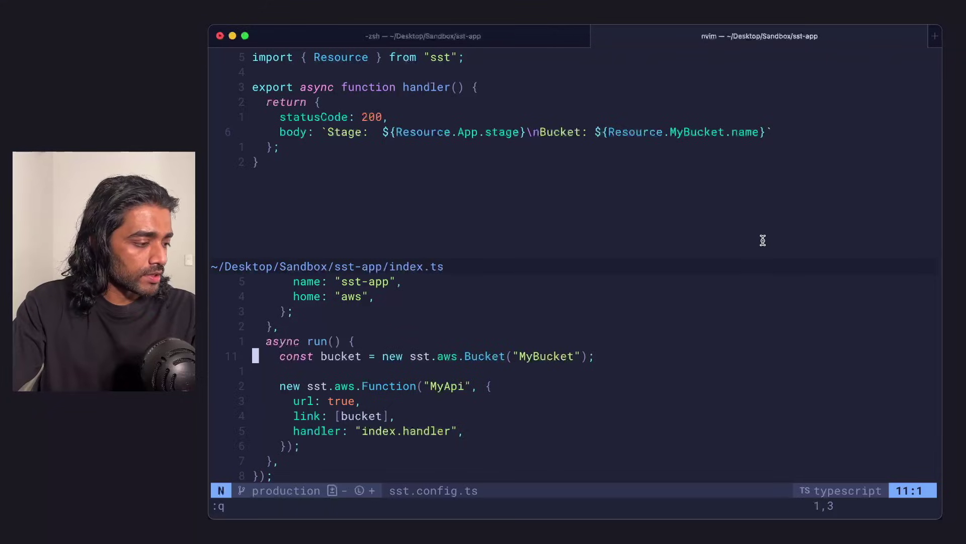
pyautogui.hotkey('shift', 'v')
pyautogui.press('j')
pyautogui.press('j')
pyautogui.press('j')
pyautogui.press('j')
pyautogui.press('j')
pyautogui.press('j')
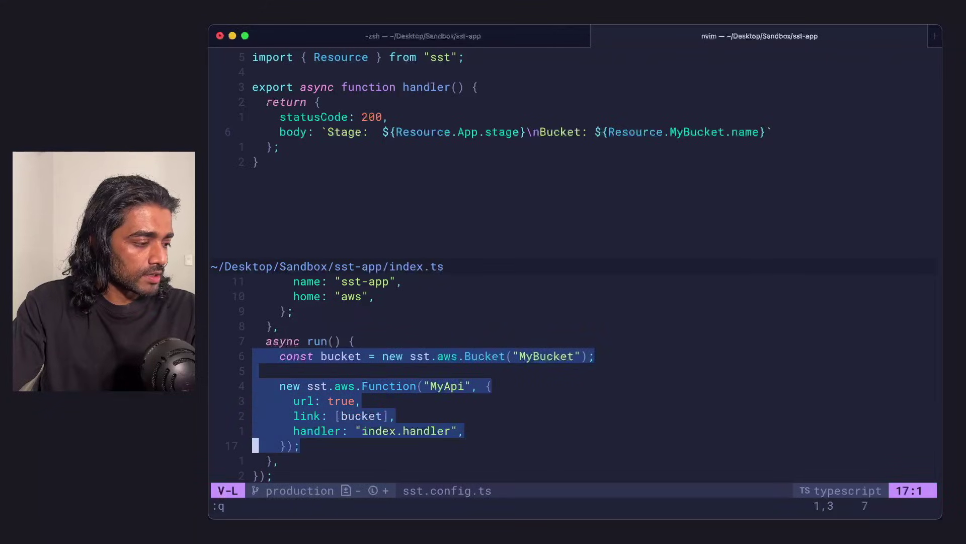
pyautogui.press('Escape')
pyautogui.press('k')
pyautogui.press('k')
pyautogui.press('y')
pyautogui.press('y')
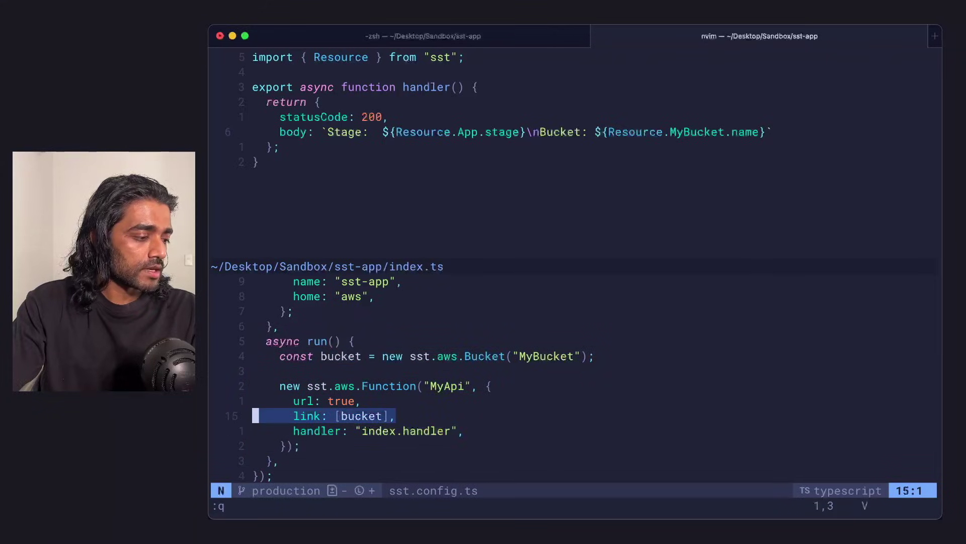
# Step: In the index.ts split, copy the handler line returning the stage and bucket name
pyautogui.hotkey('ctrl', 'w')
pyautogui.press('k')
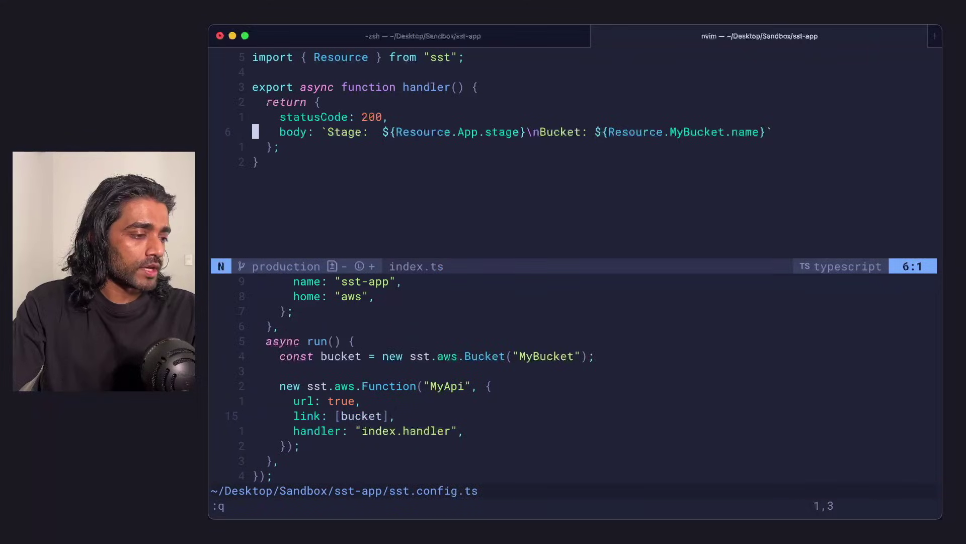
pyautogui.press('y')
pyautogui.press('y')
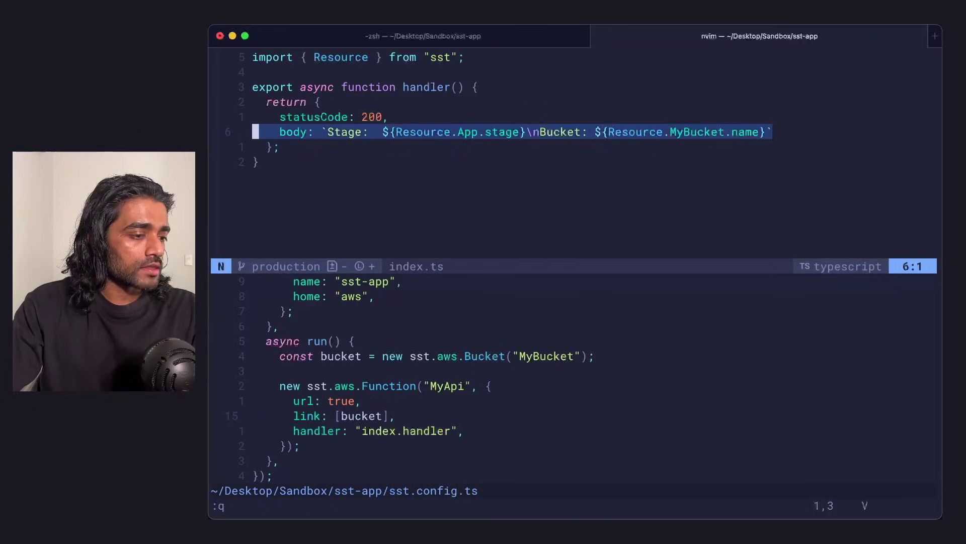
# Step: Run npx sst dev in the shell to deploy sst-app to the personal jayair stage
pyautogui.press('super+1')
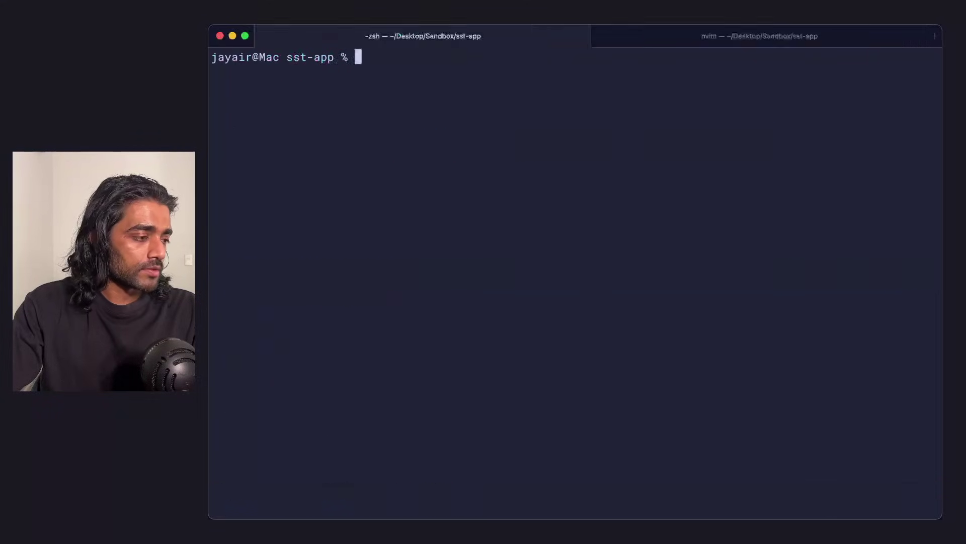
pyautogui.write('ss')
pyautogui.press('BackSpace')
pyautogui.press('BackSpace')
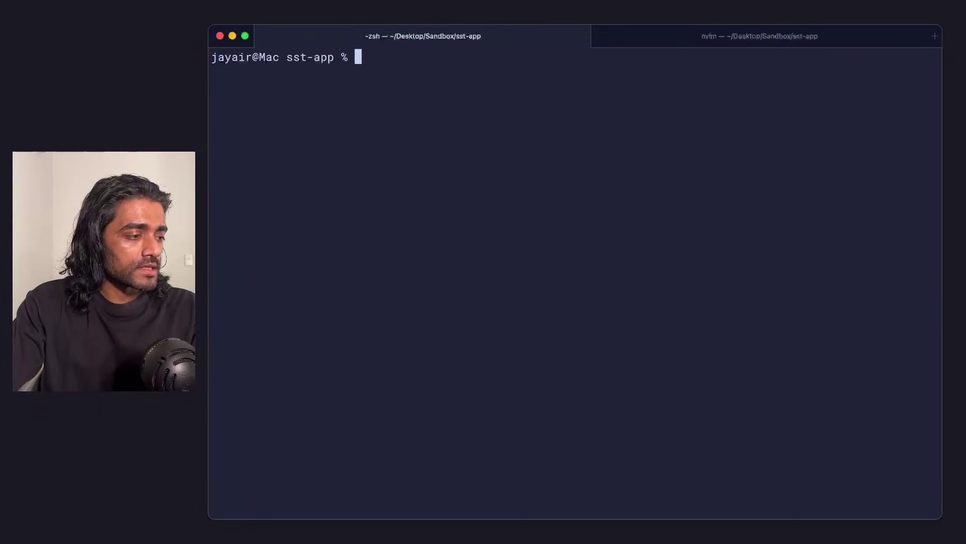
pyautogui.write('npx sst dev')
pyautogui.press('Return')
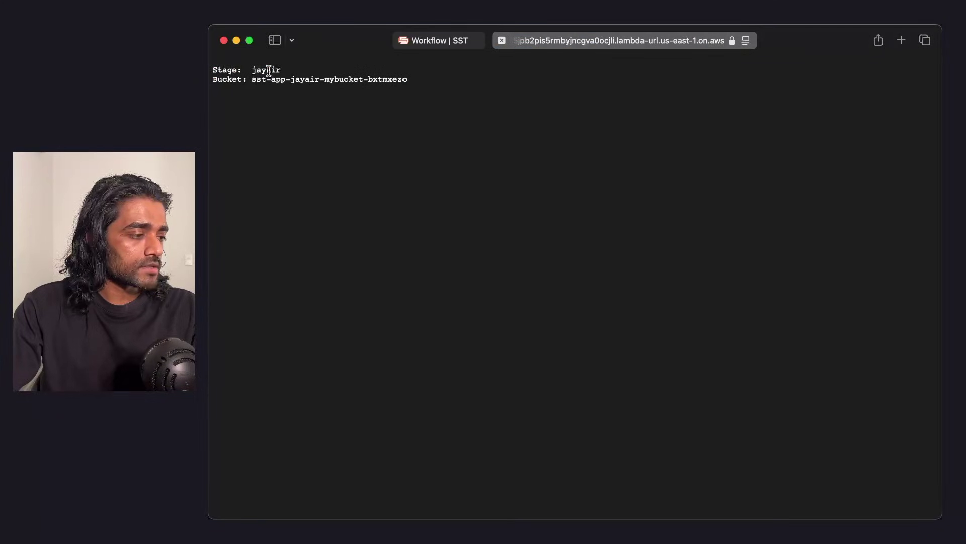
pyautogui.doubleClick(269, 70)
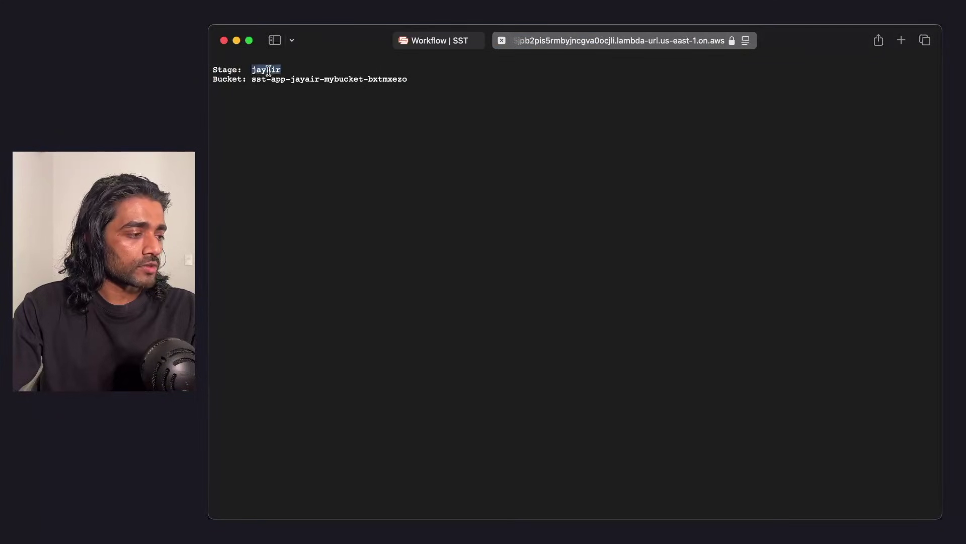
pyautogui.doubleClick(299, 78)
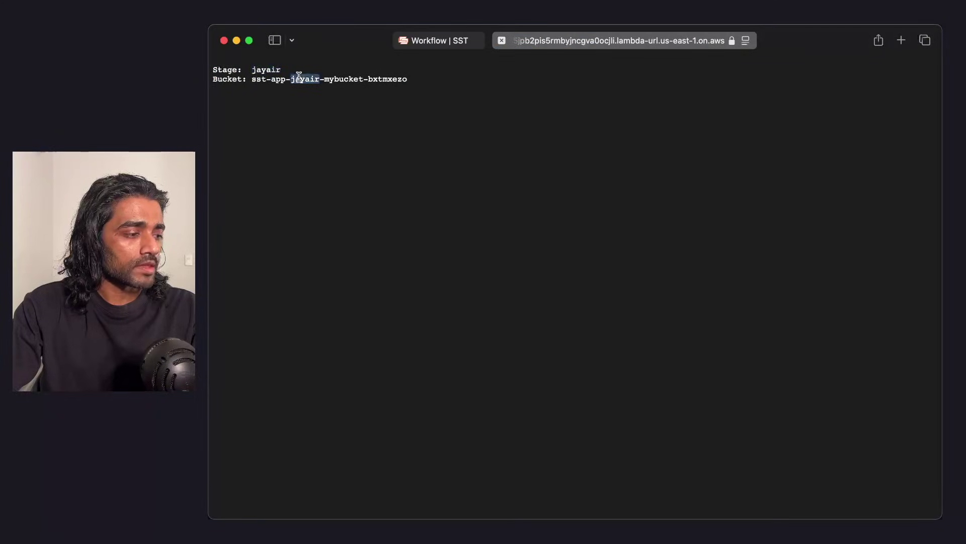
pyautogui.click(594, 327)
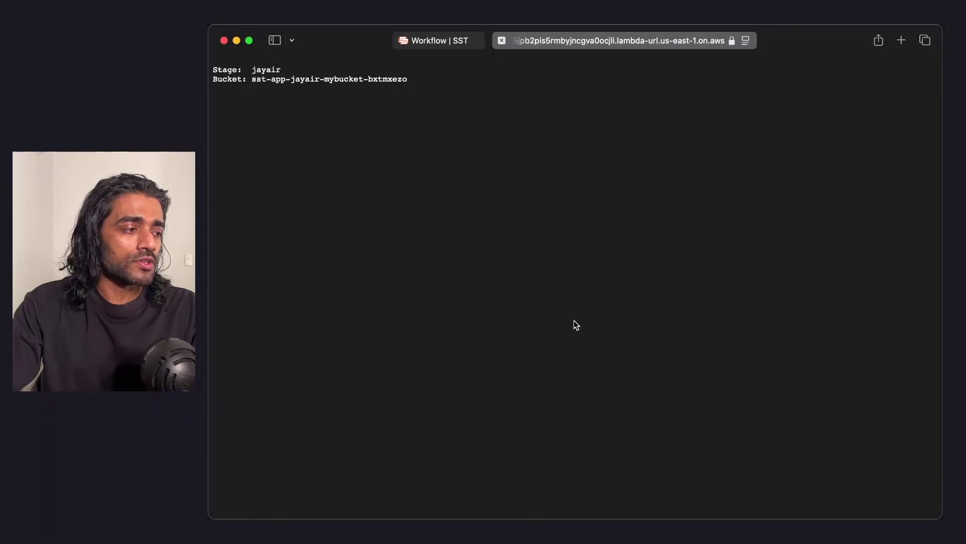
pyautogui.doubleClick(305, 79)
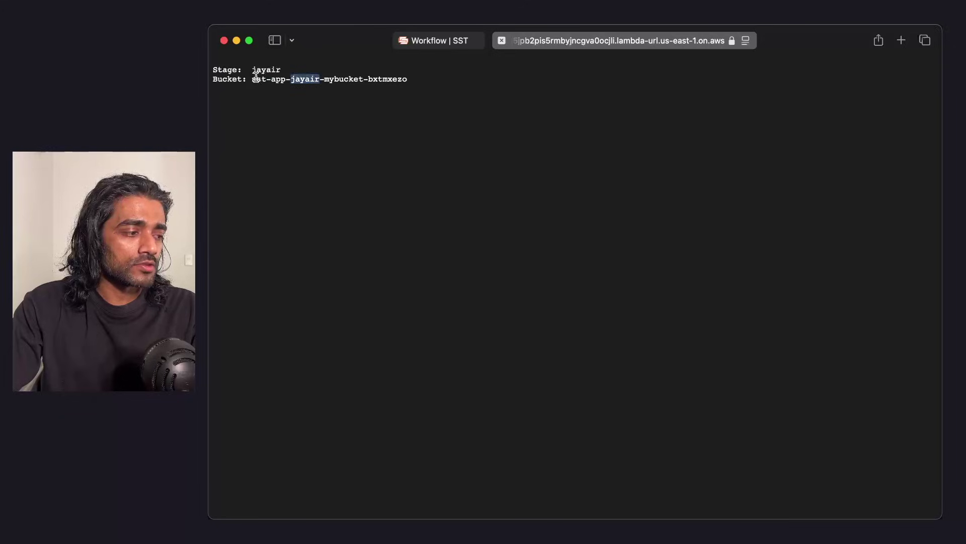
pyautogui.moveTo(252, 79); pyautogui.dragTo(287, 79)
pyautogui.click(312, 79)
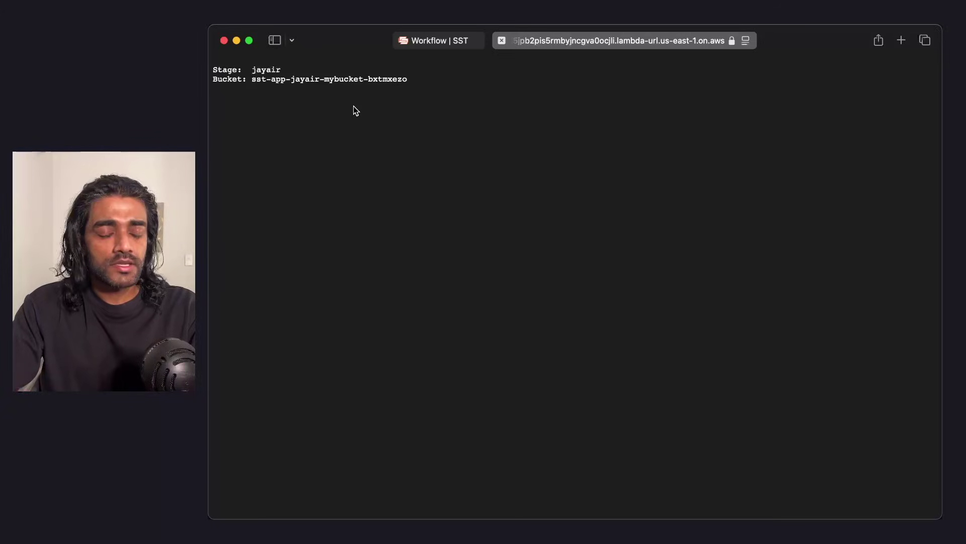
pyautogui.doubleClick(271, 69)
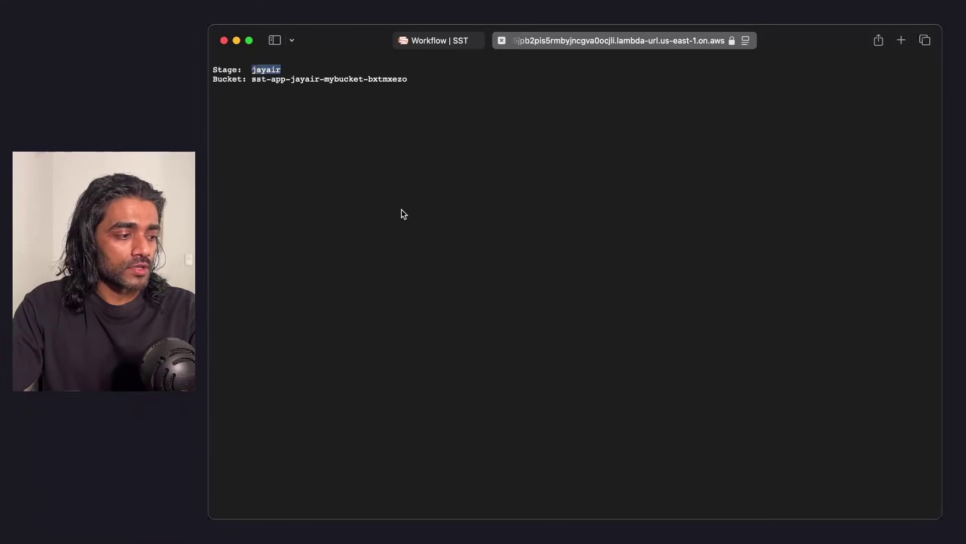
# Step: Select the new AliceBucket line in the sst-app config
pyautogui.press('super+Tab')
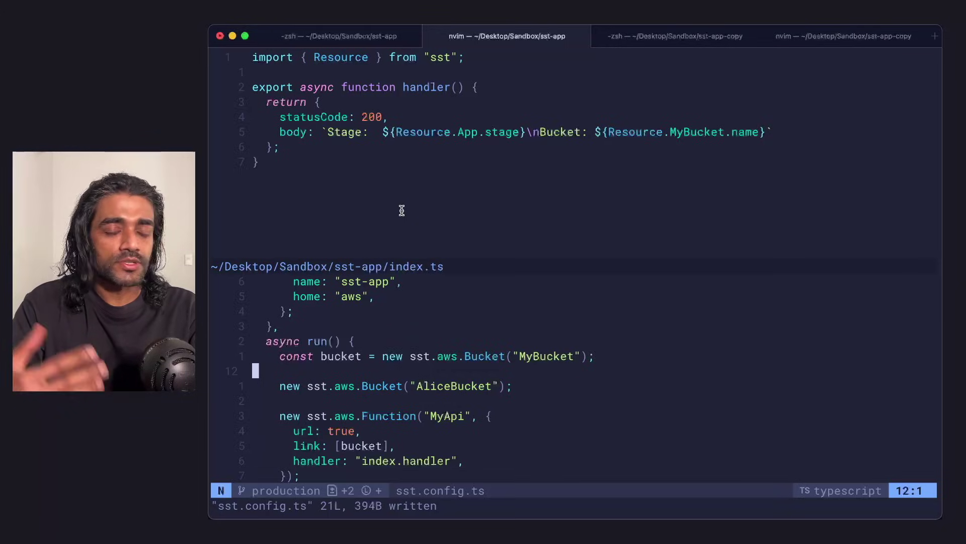
pyautogui.press('V')
pyautogui.press('j')
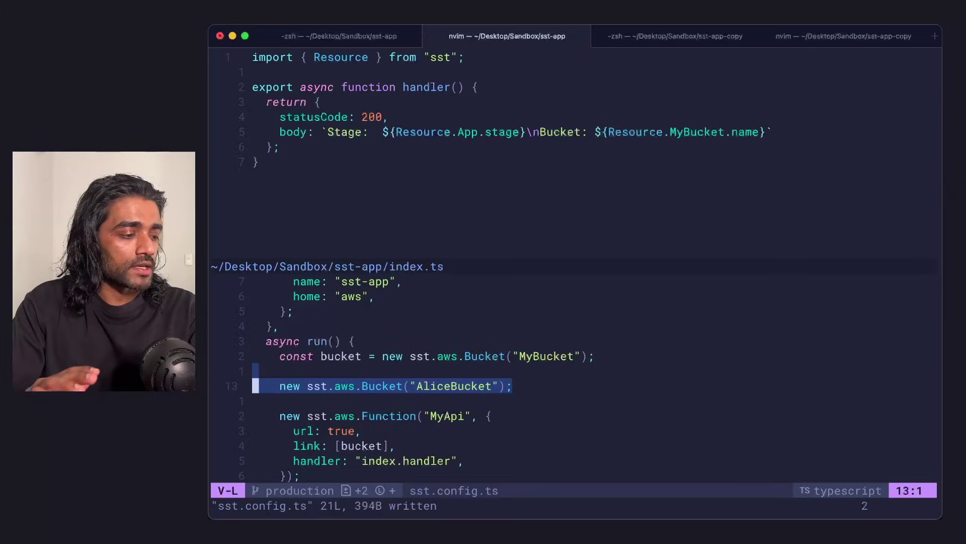
pyautogui.press('Escape')
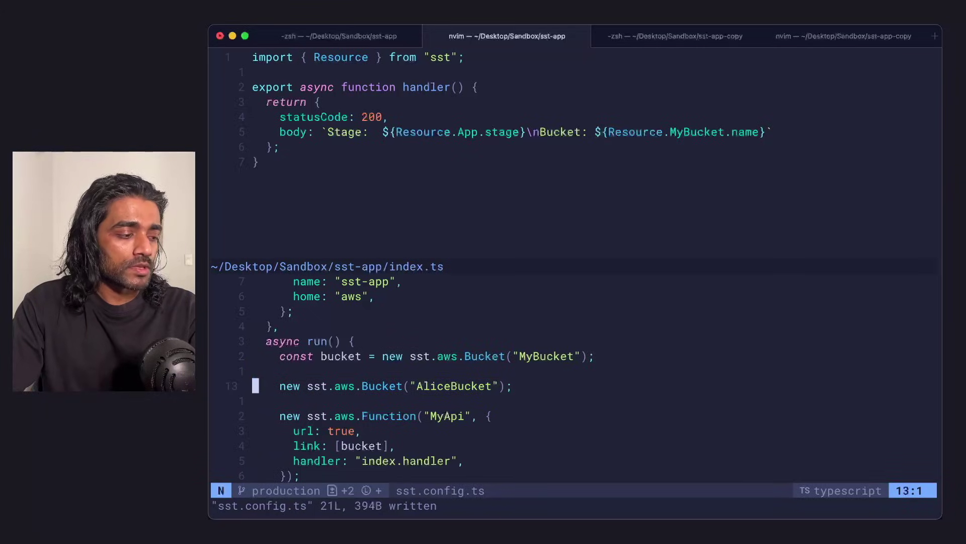
# Step: Highlight the AliceBucket resources created in the dev stage's deploy output
pyautogui.press('super+shift+bracketleft')
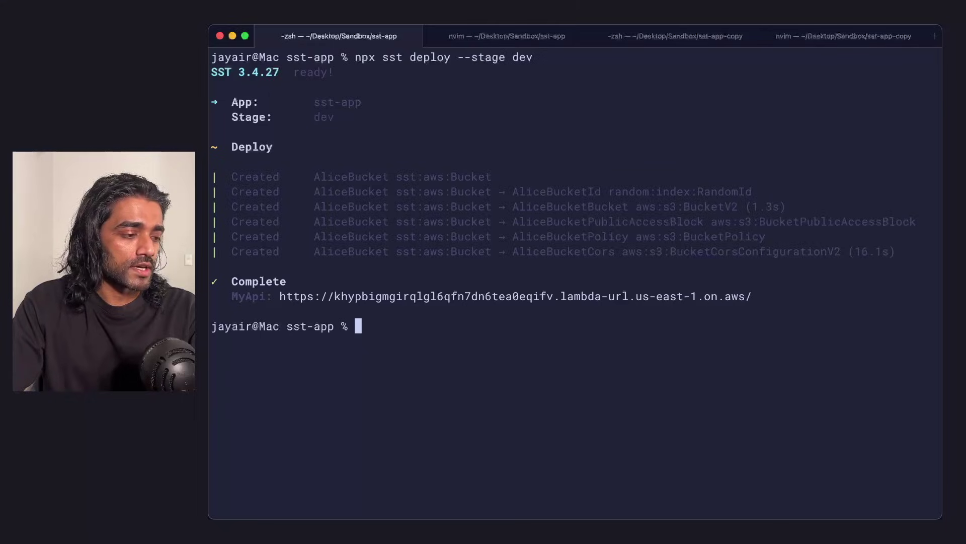
pyautogui.moveTo(251, 176); pyautogui.dragTo(463, 253)
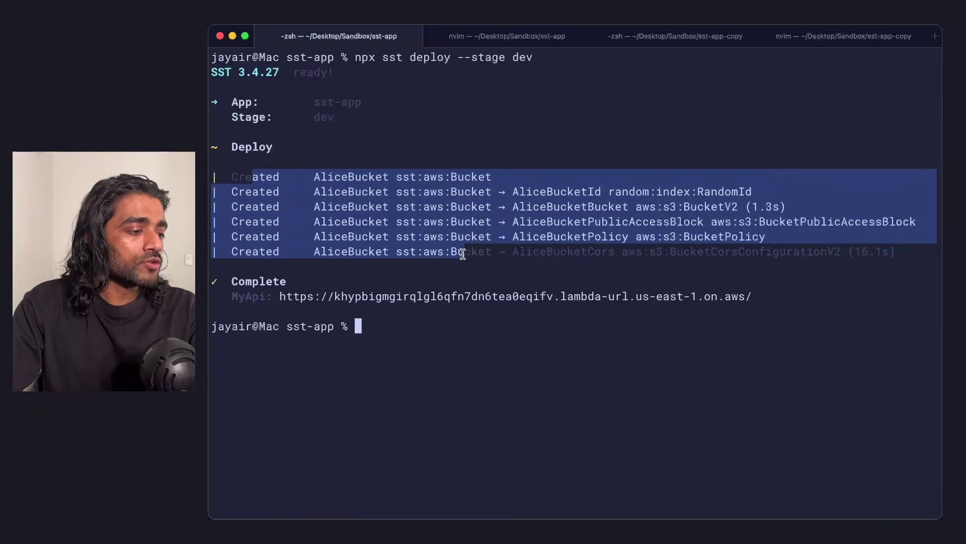
pyautogui.click(582, 345)
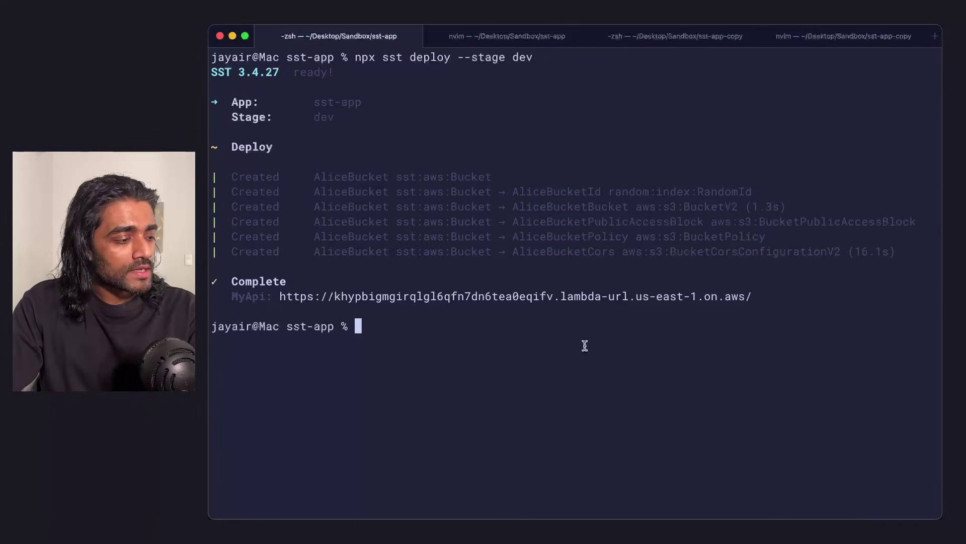
pyautogui.press('super+4')
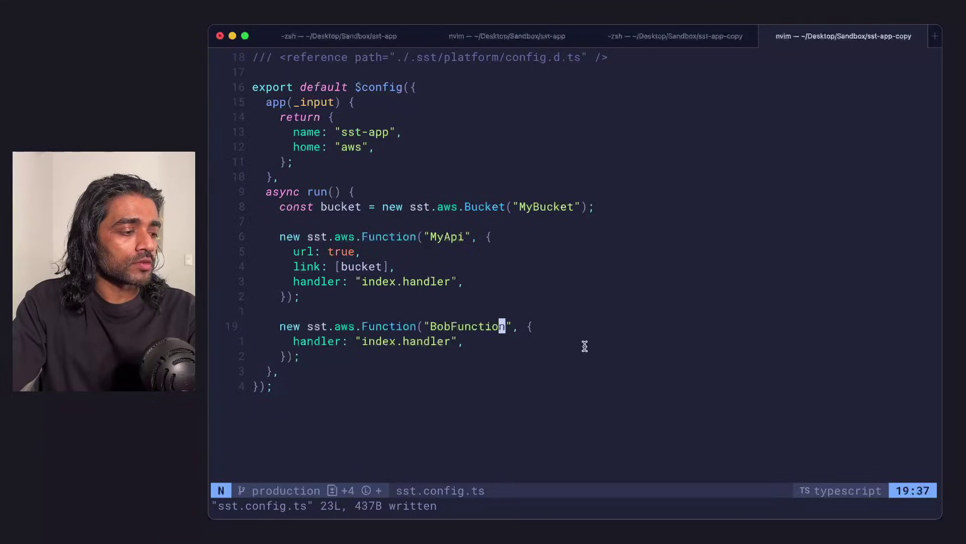
# Step: Select the BobFunction block in the sst-app-copy config
pyautogui.hotkey('shift', 'v')
pyautogui.press('j')
pyautogui.press('j')
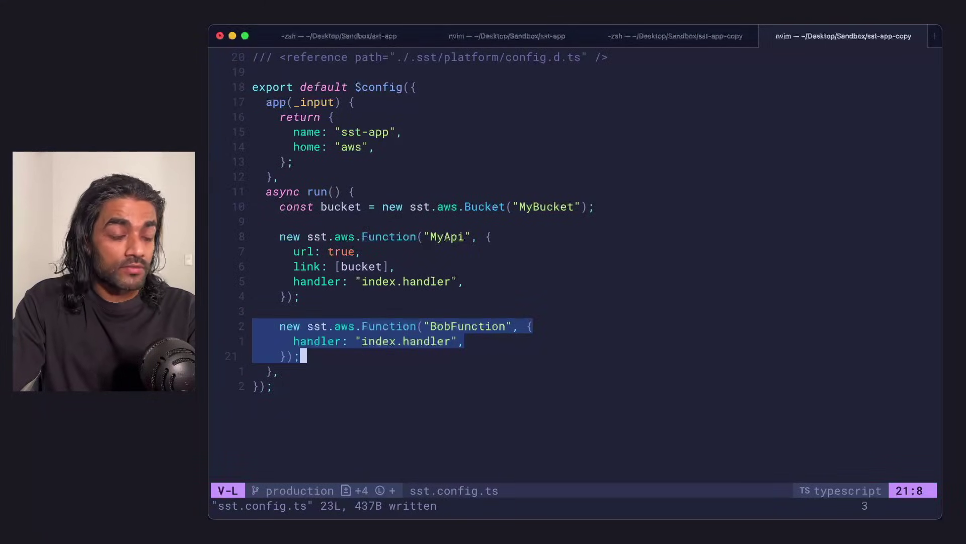
pyautogui.press('y')
pyautogui.press('k')
pyautogui.press('k')
pyautogui.press('k')
pyautogui.press('k')
pyautogui.press('k')
pyautogui.press('k')
pyautogui.press('k')
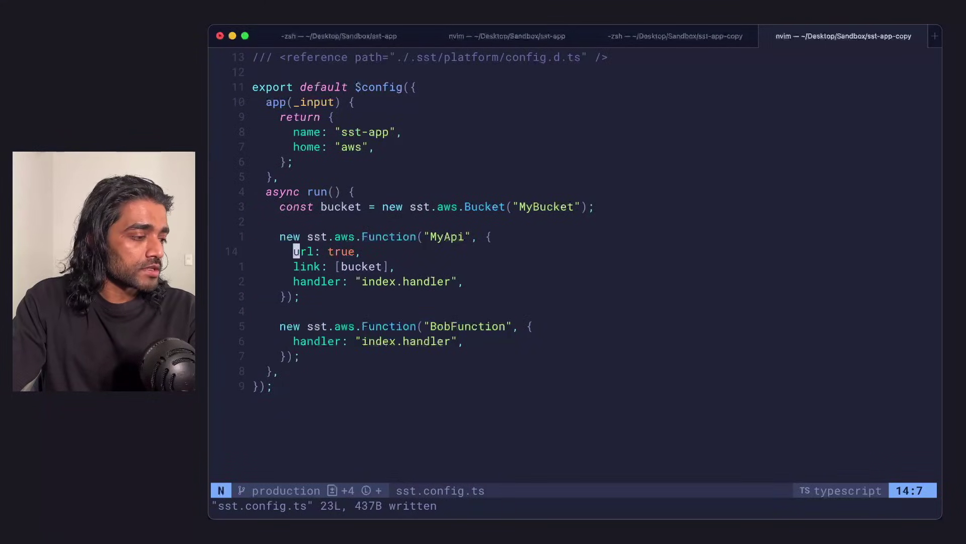
pyautogui.hotkey('shift', 'v')
pyautogui.press('j')
pyautogui.press('j')
pyautogui.press('Escape')
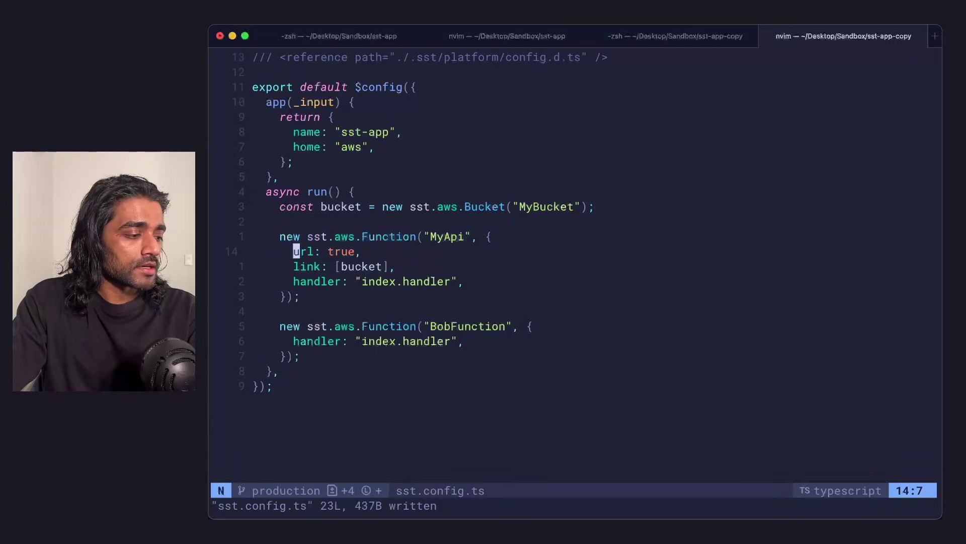
# Step: Highlight the dev-stage deploy command and the created BobFunction resources in the copied app's shell
pyautogui.press('super+3')
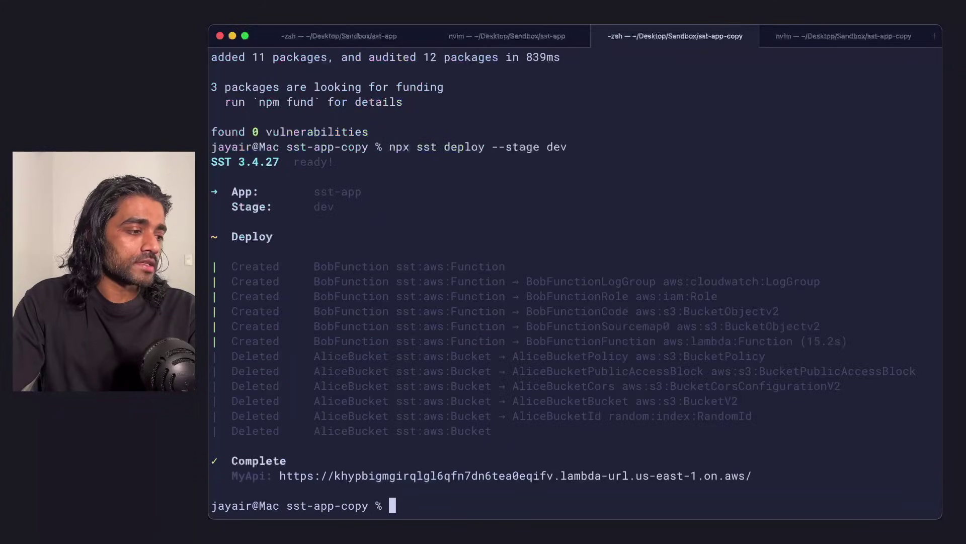
pyautogui.moveTo(430, 147); pyautogui.dragTo(603, 146)
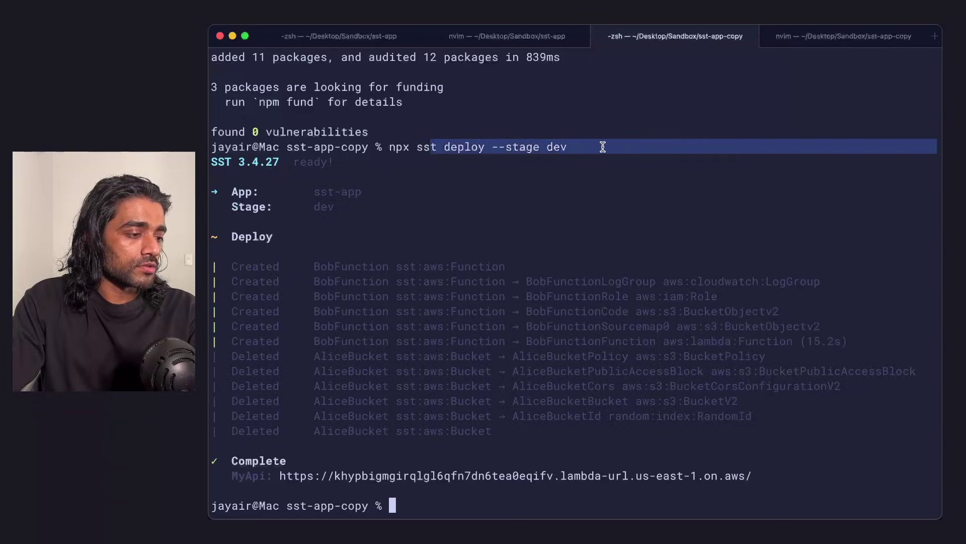
pyautogui.click(603, 146)
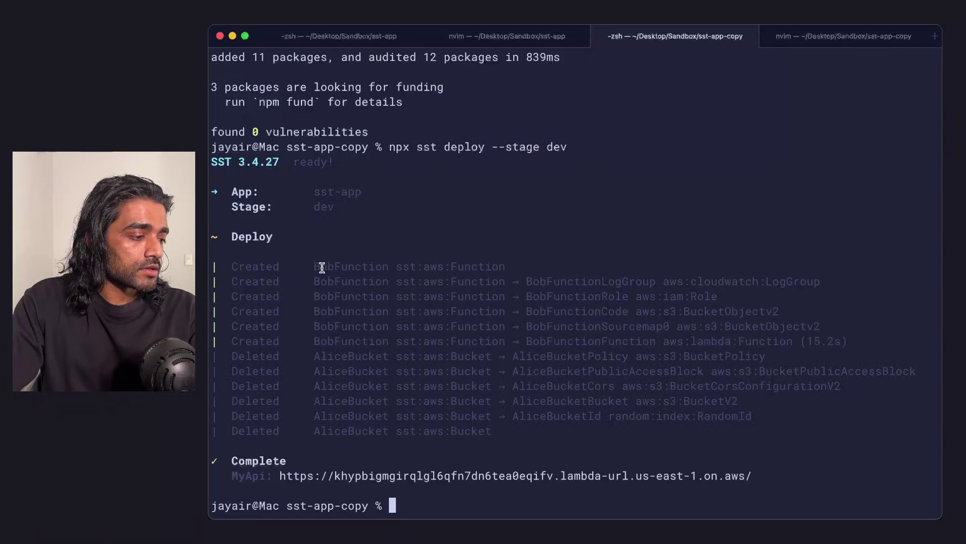
pyautogui.moveTo(309, 267); pyautogui.dragTo(707, 340)
pyautogui.click(500, 427)
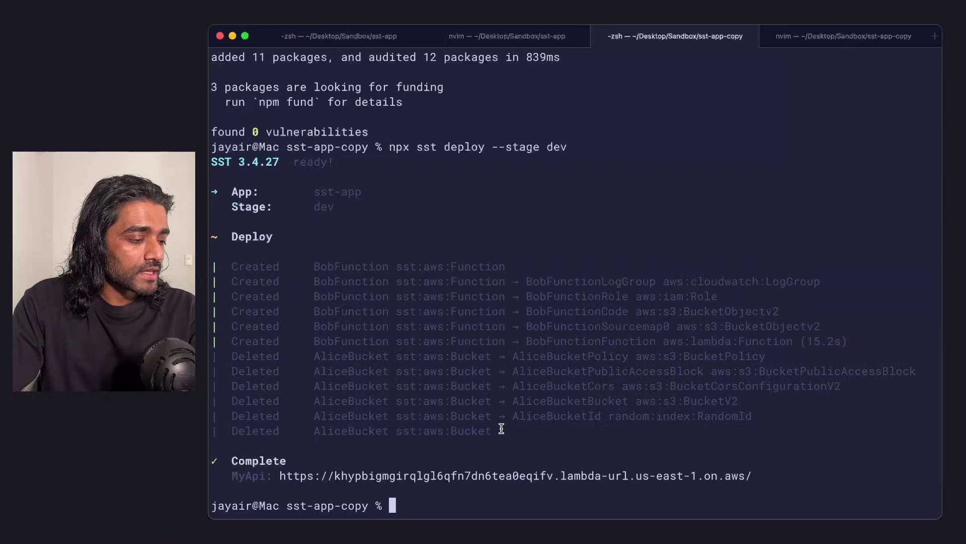
# Step: Highlight the deleted AliceBucket resources in the deploy output
pyautogui.moveTo(501, 427); pyautogui.dragTo(231, 354)
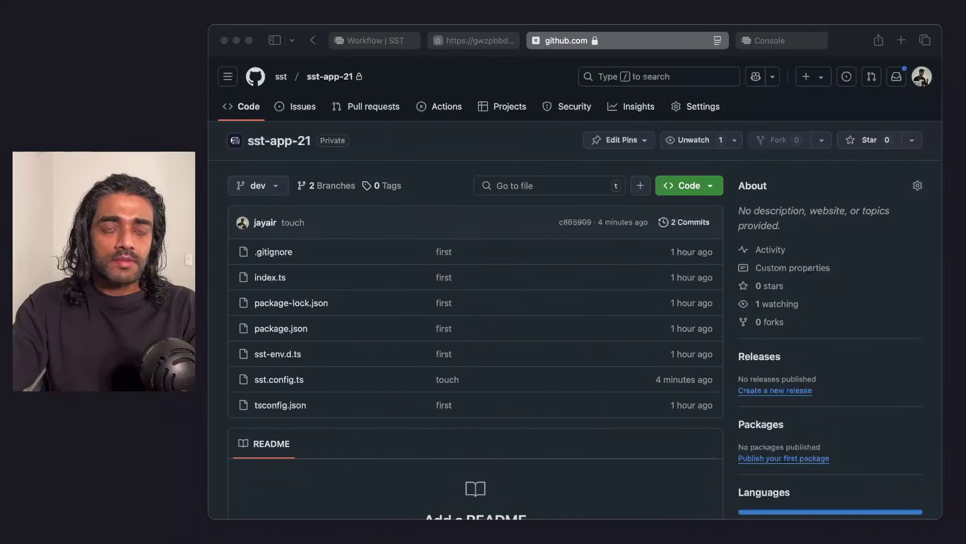
# Step: Bring Safari forward and open the SST Console tab with sst-app's autodeploy settings
pyautogui.click(458, 156)
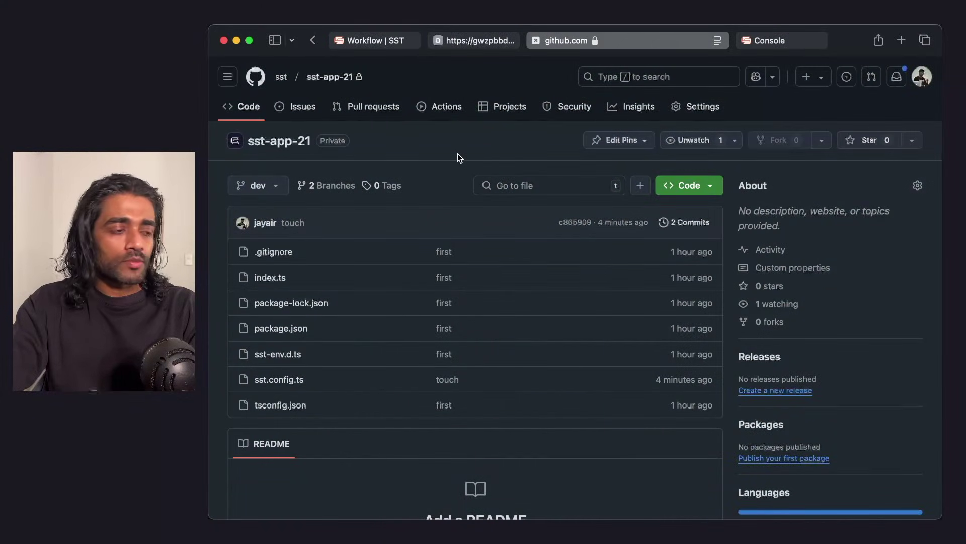
pyautogui.click(783, 38)
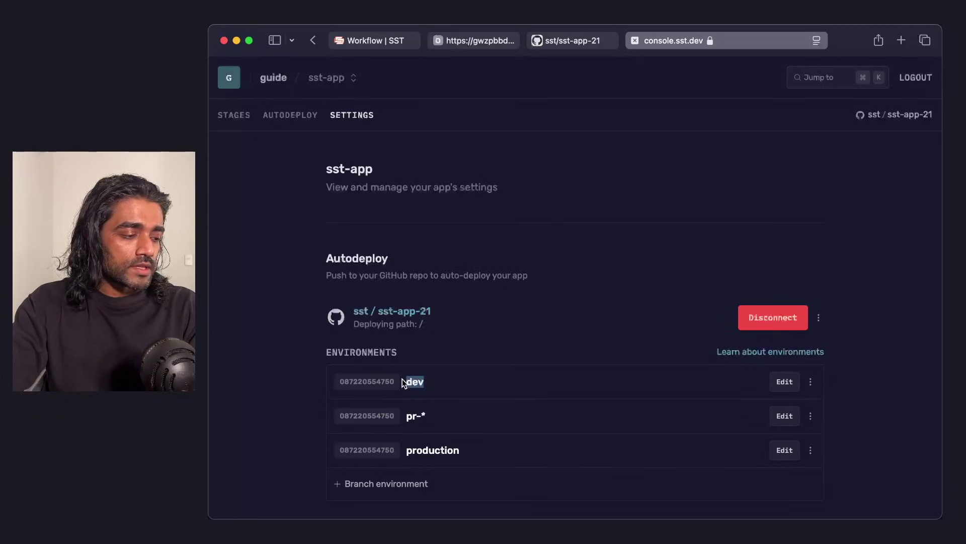
# Step: Highlight the production and pr-* environments, then open the dev branch's autodeploy run
pyautogui.moveTo(469, 455); pyautogui.dragTo(391, 451)
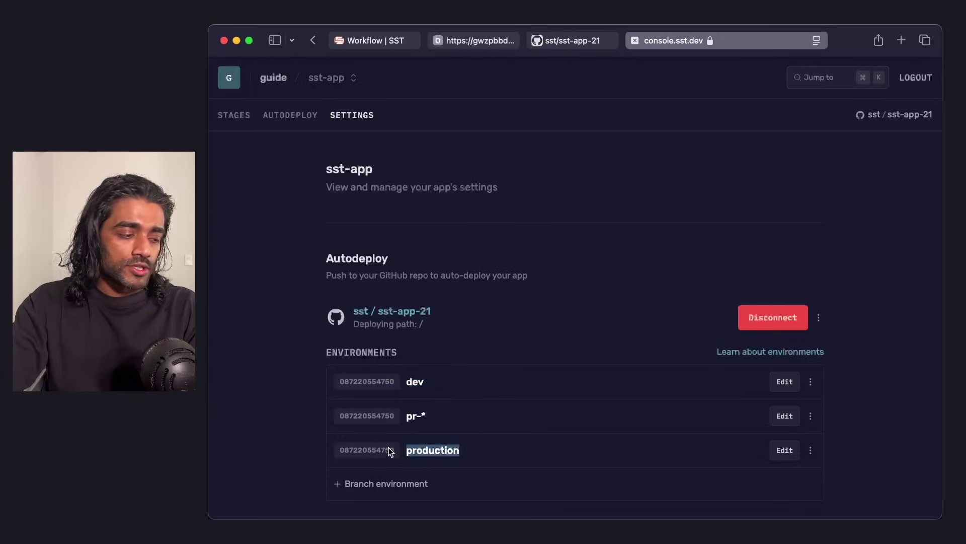
pyautogui.moveTo(450, 416); pyautogui.dragTo(409, 418)
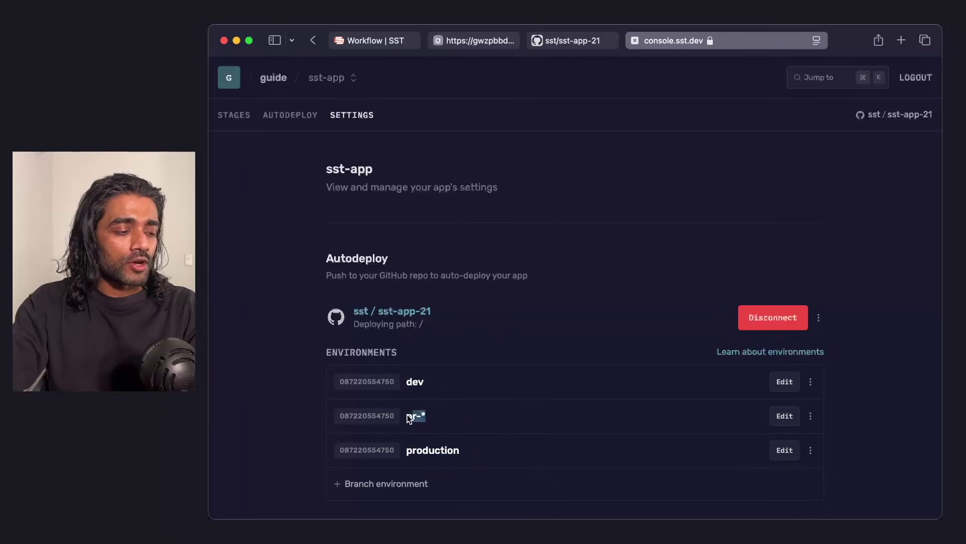
pyautogui.click(530, 323)
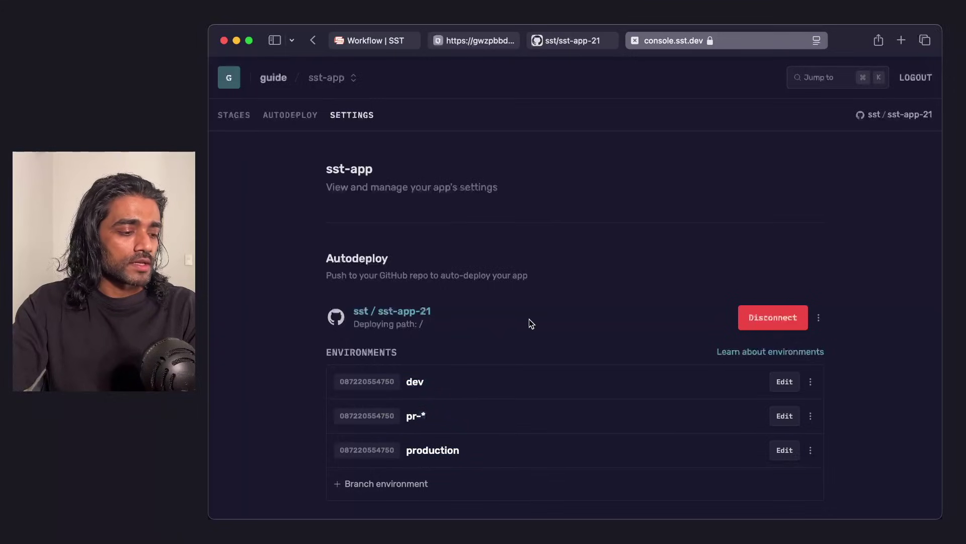
pyautogui.click(289, 117)
pyautogui.click(274, 159)
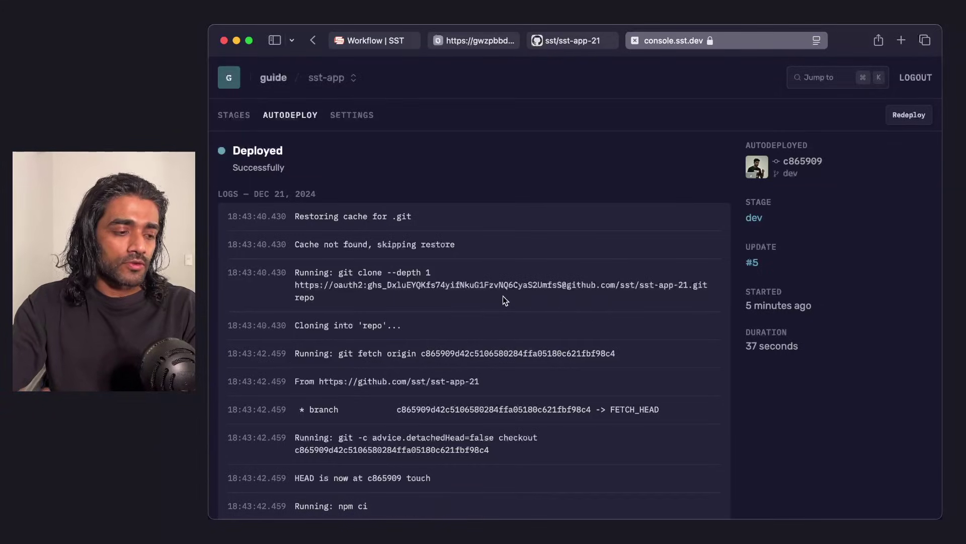
# Step: From the Autodeploy list, open the production branch's deployment details
pyautogui.click(283, 115)
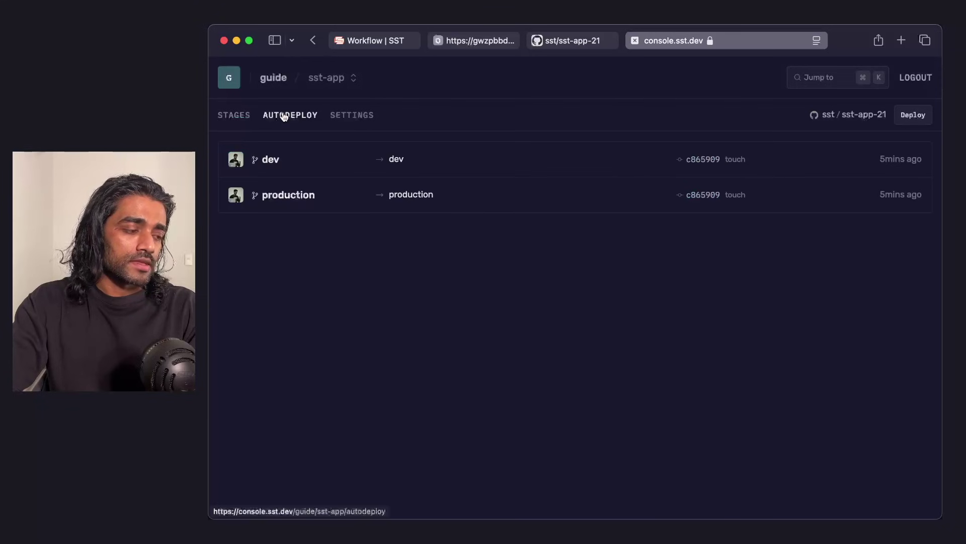
pyautogui.click(285, 196)
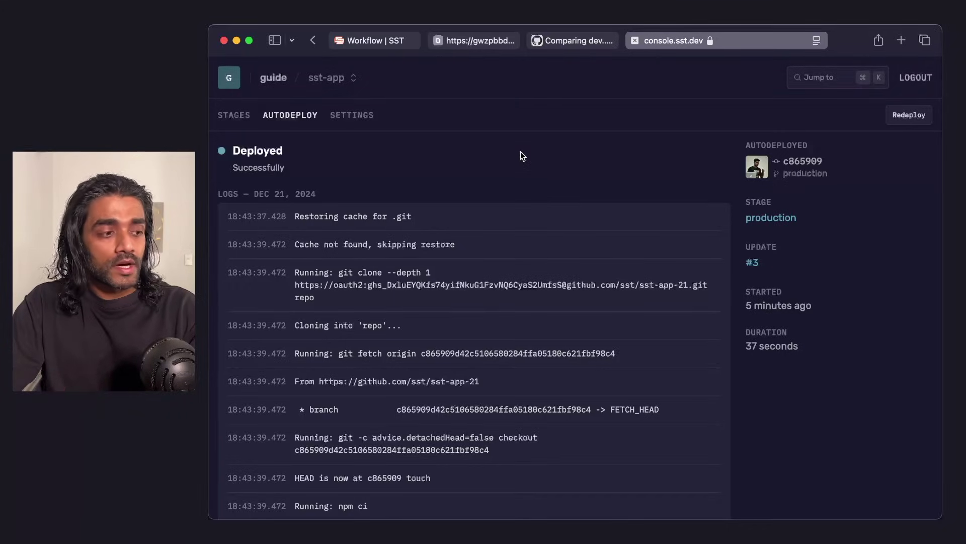
pyautogui.click(581, 42)
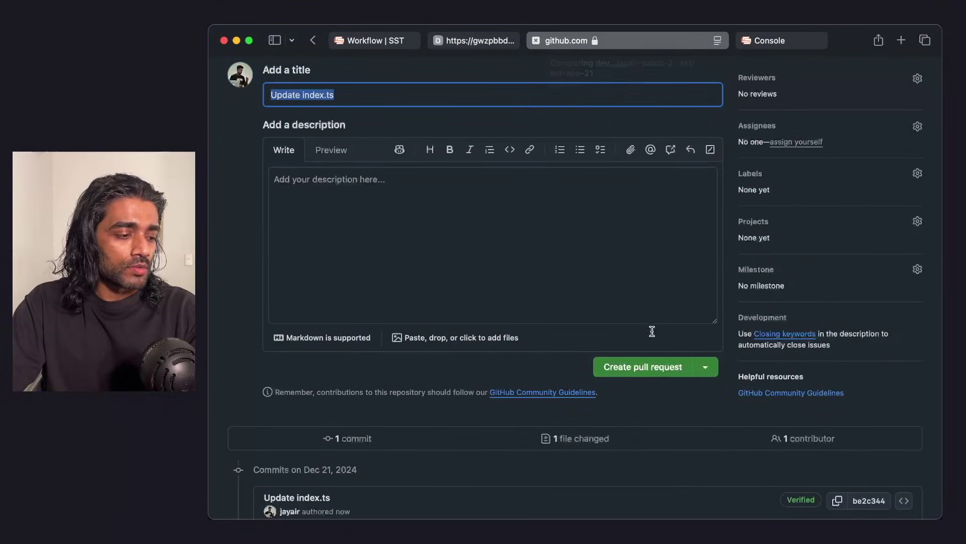
# Step: Create pull request #1 'Update index.ts' into dev, then return to the Console's autodeploy list
pyautogui.click(649, 371)
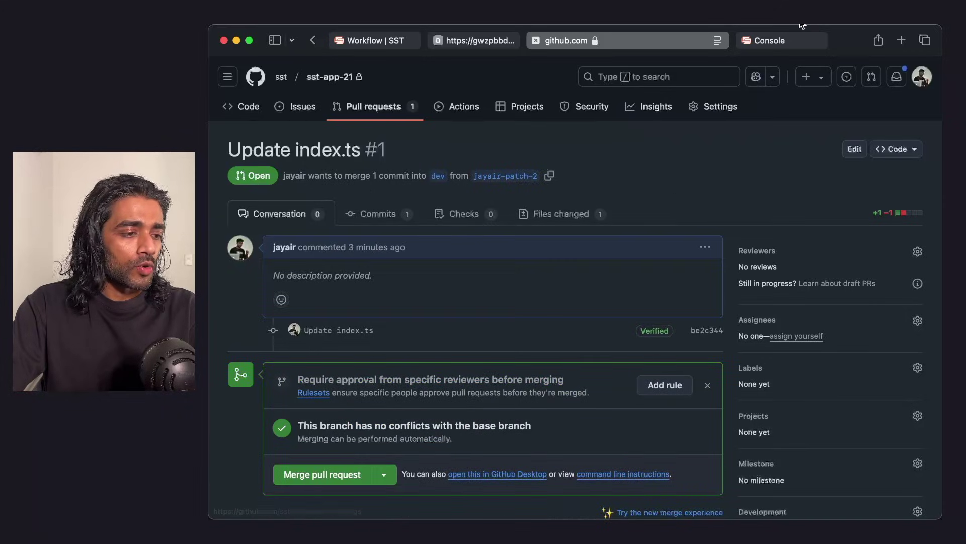
pyautogui.click(788, 41)
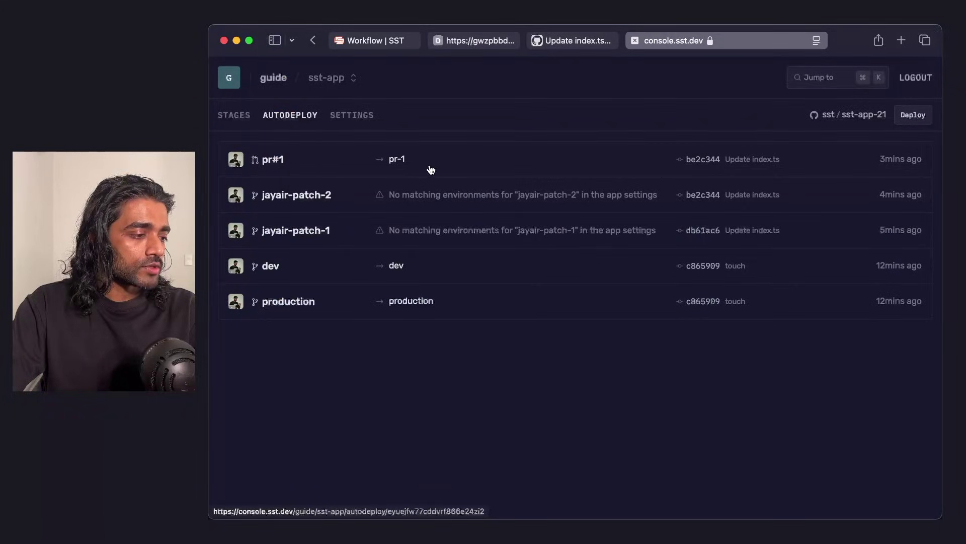
# Step: Open the pr#1 run and the pr-1 stage's API URL, confirming it returns 'Preview change'
pyautogui.click(412, 166)
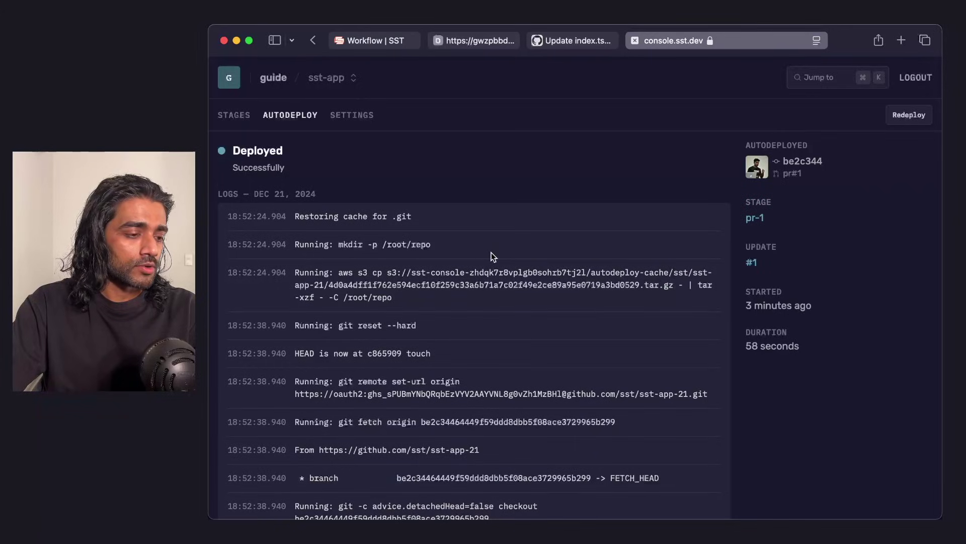
pyautogui.click(755, 220)
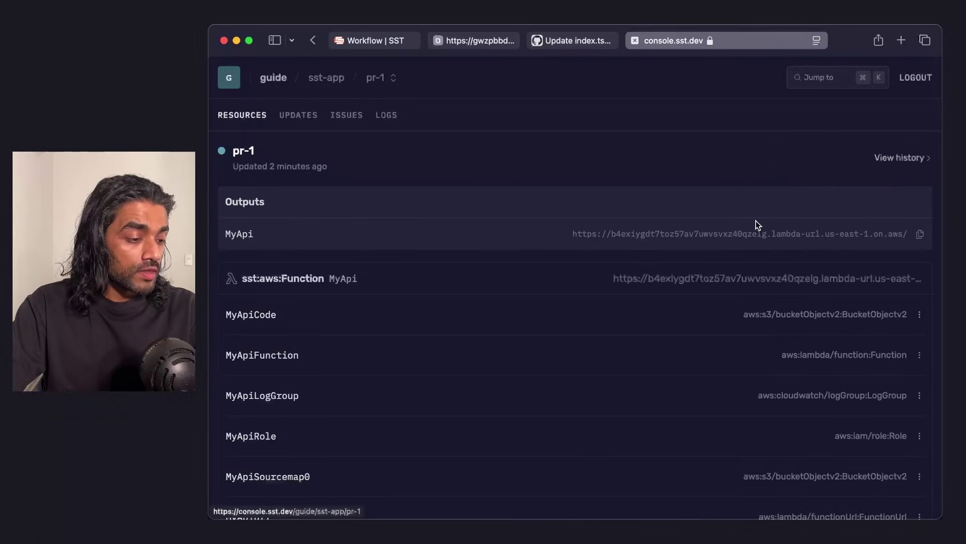
pyautogui.keyDown('super'); pyautogui.click(810, 278); pyautogui.keyUp('super')
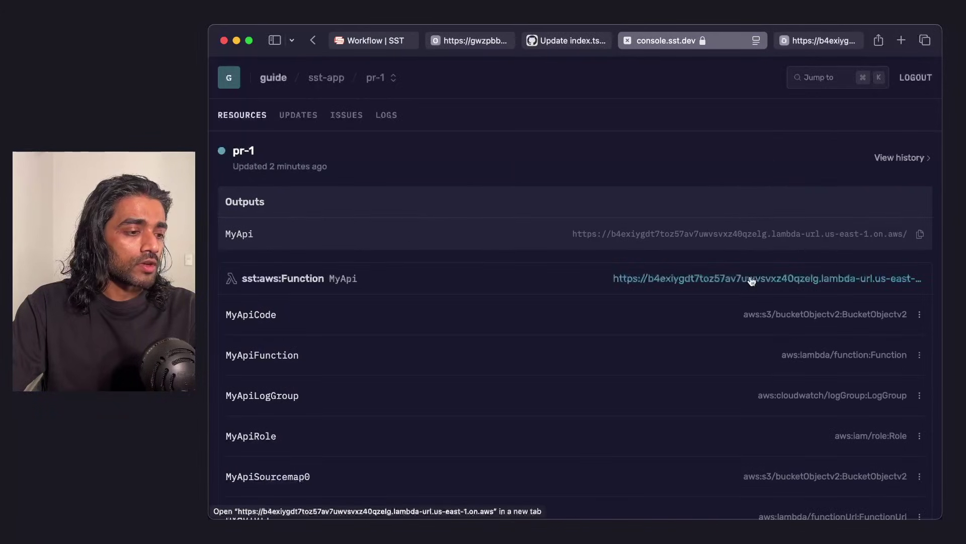
pyautogui.click(819, 39)
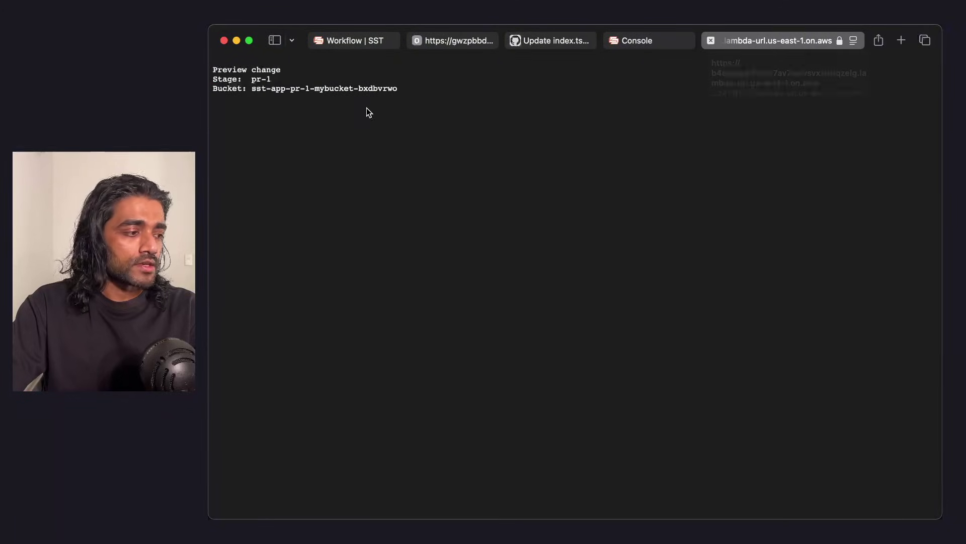
pyautogui.moveTo(281, 69); pyautogui.dragTo(221, 69)
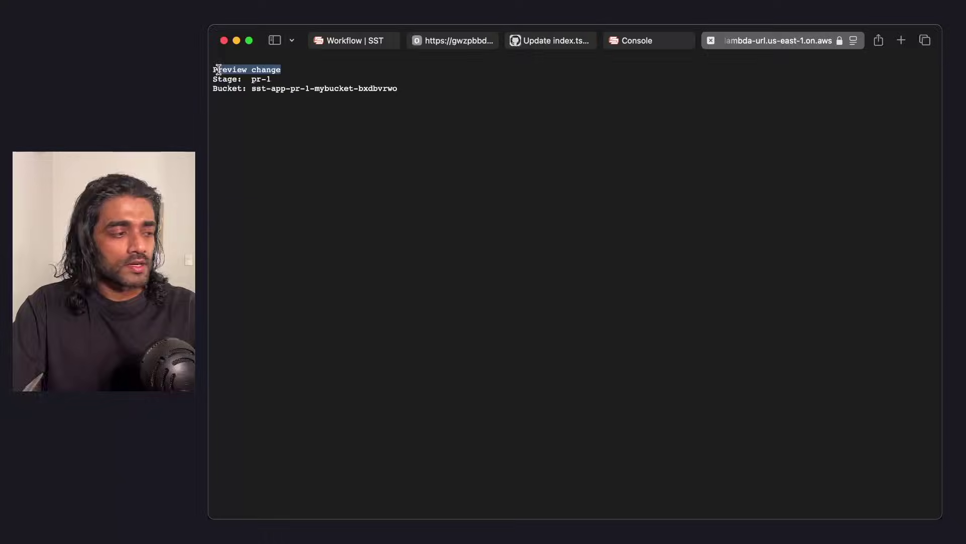
pyautogui.click(545, 41)
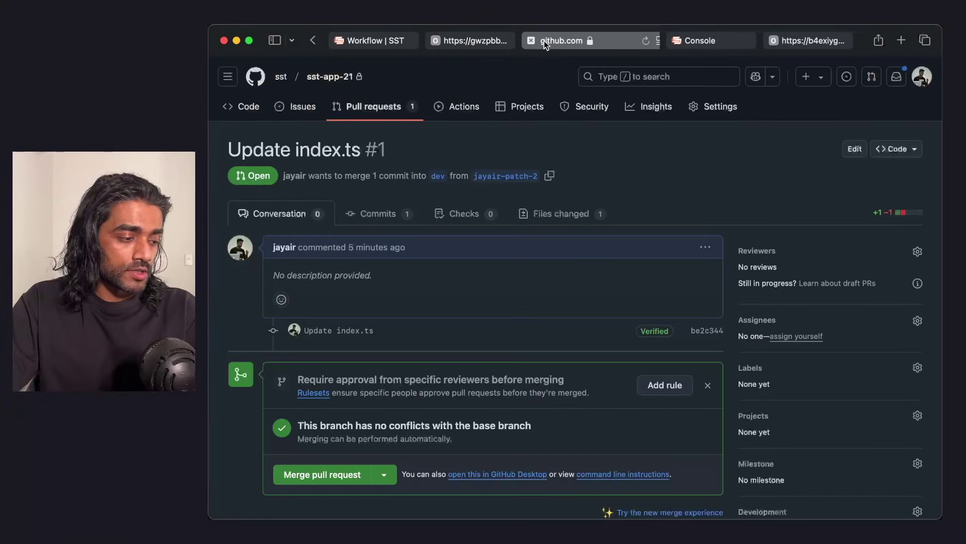
# Step: Merge pull request #1 into the dev branch
pyautogui.click(322, 475)
pyautogui.click(311, 496)
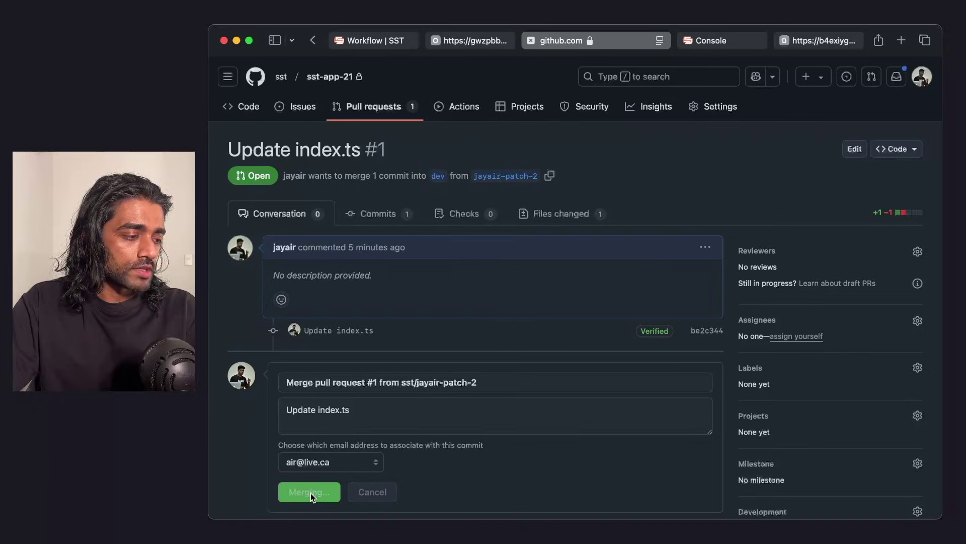
pyautogui.hotkey('ctrl', 'Tab')
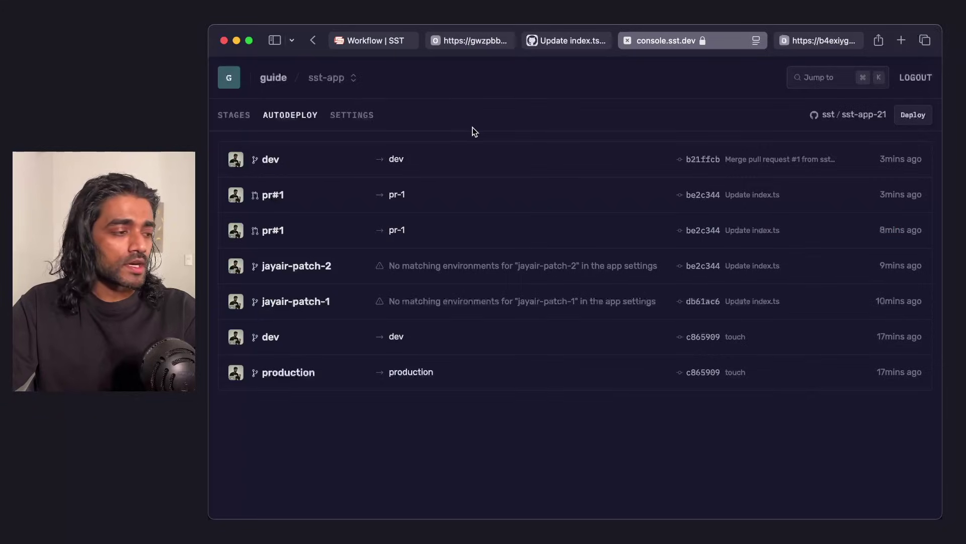
# Step: Open the dev stage's function URL, which now returns 'Preview change' with Stage: dev
pyautogui.click(240, 118)
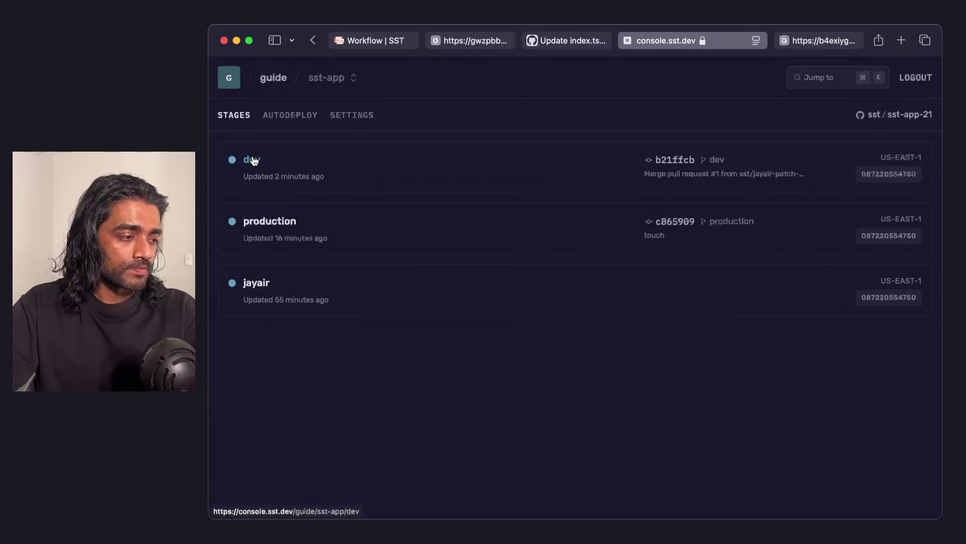
pyautogui.click(253, 160)
pyautogui.keyDown('super'); pyautogui.click(700, 279); pyautogui.keyUp('super')
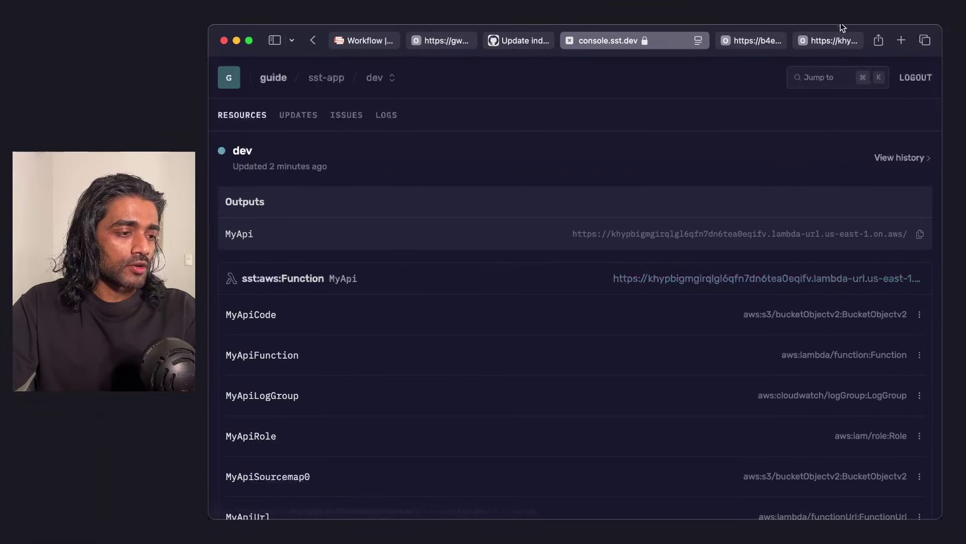
pyautogui.click(836, 44)
pyautogui.moveTo(283, 71); pyautogui.dragTo(221, 96)
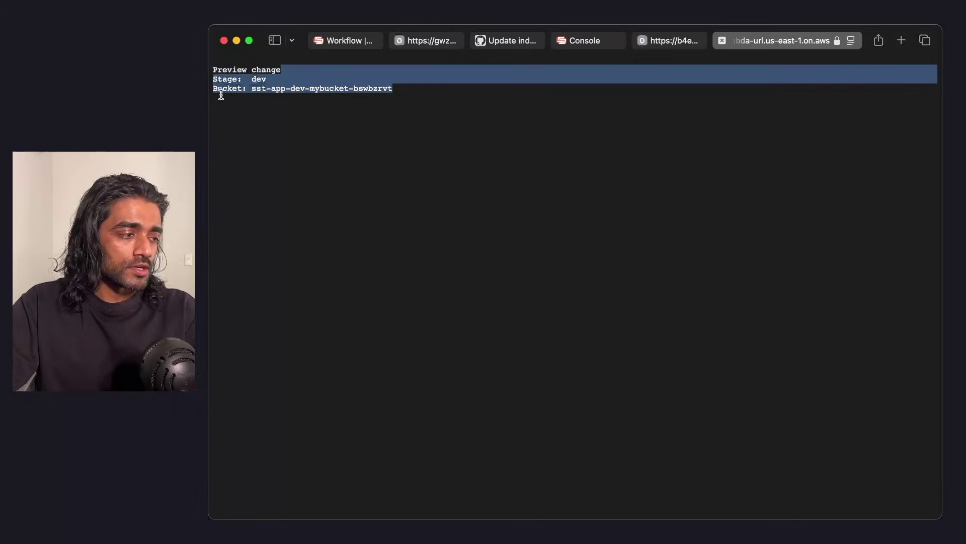
pyautogui.click(311, 120)
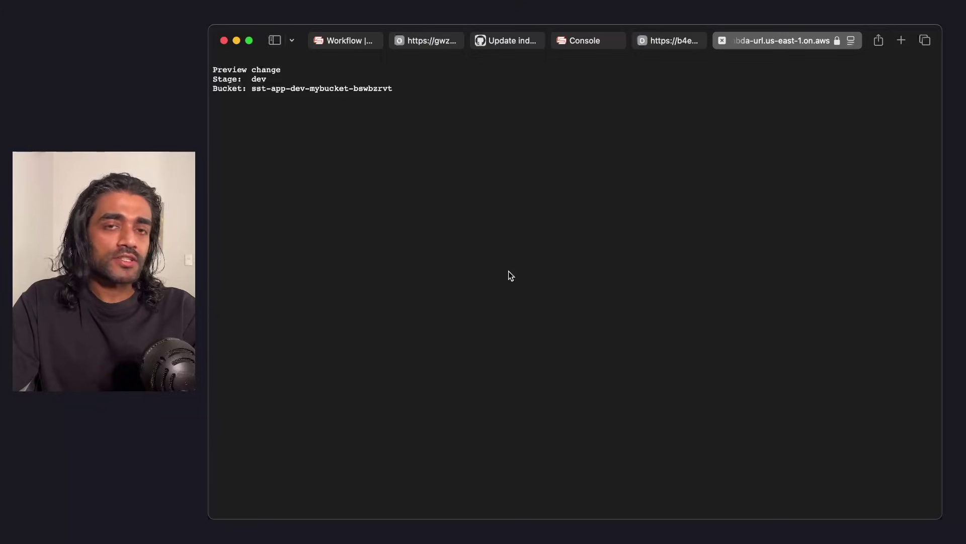
# Step: Highlight the console.autodeploy target block in sst.config.ts
pyautogui.press('super+Tab')
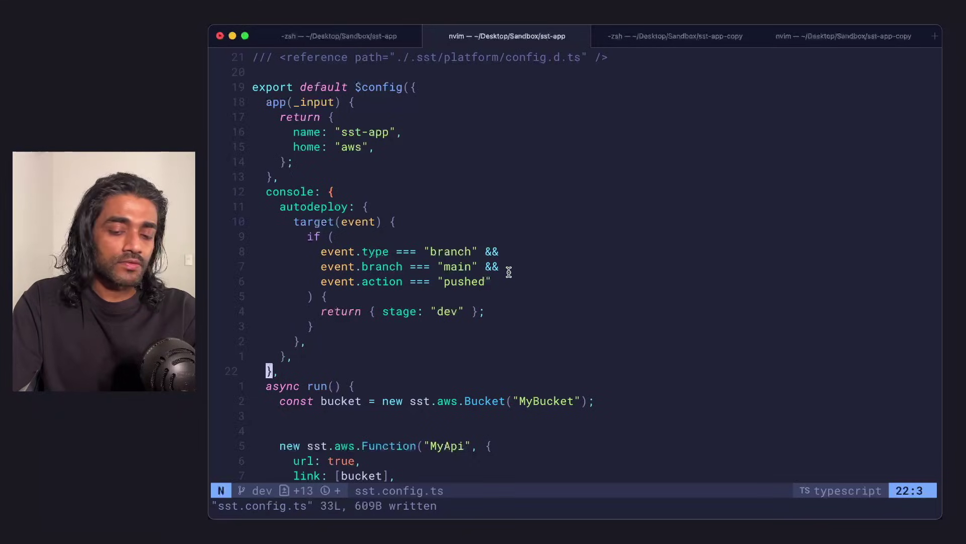
pyautogui.hotkey('shift', 'v')
pyautogui.press('k')
pyautogui.press('k')
pyautogui.press('k')
pyautogui.press('k')
pyautogui.press('k')
pyautogui.press('k')
pyautogui.press('k')
pyautogui.press('k')
pyautogui.press('k')
pyautogui.press('k')
pyautogui.press('k')
pyautogui.press('k')
pyautogui.press('k')
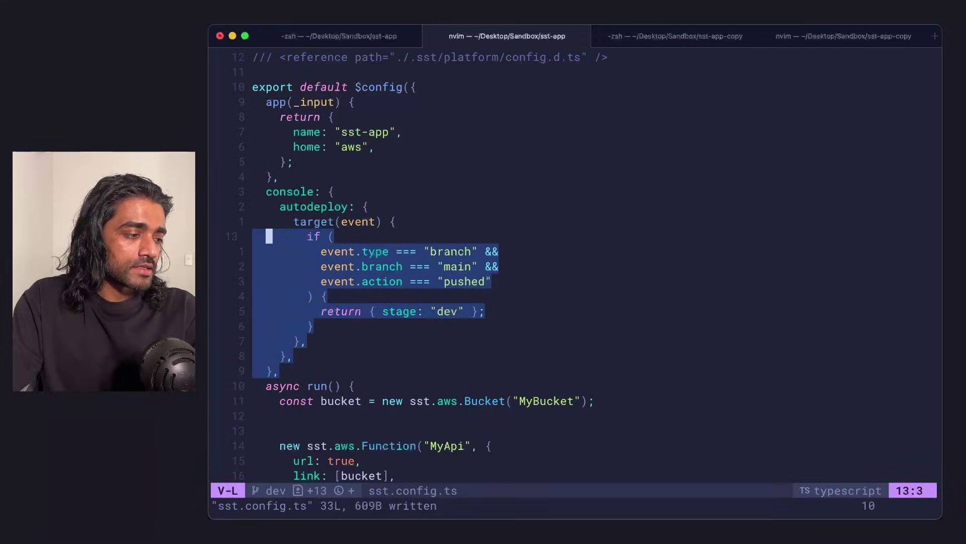
pyautogui.press('j')
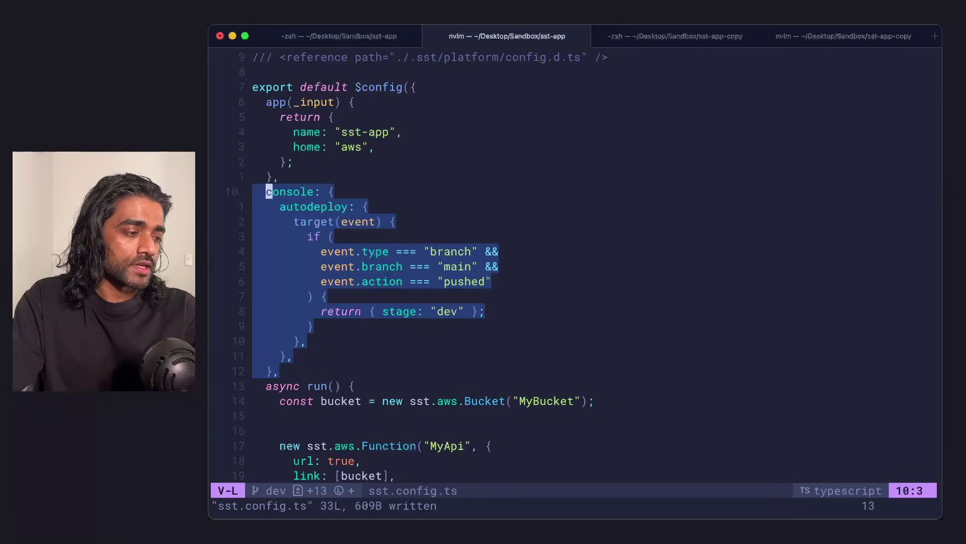
pyautogui.press('Escape')
# Step: Highlight the main-branch condition and the line returning stage 'dev'
pyautogui.press('j')
pyautogui.press('j')
pyautogui.press('j')
pyautogui.press('j')
pyautogui.press('j')
pyautogui.hotkey('shift', 'v')
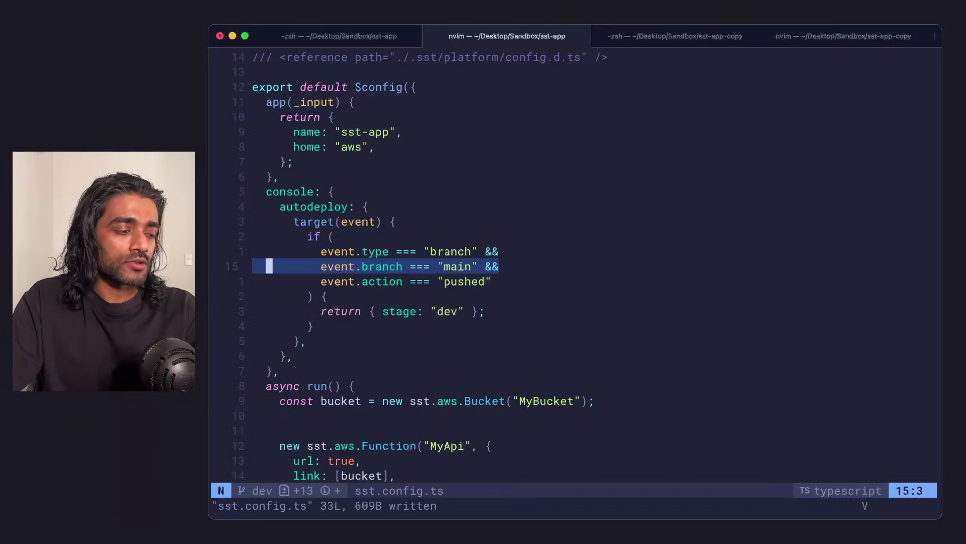
pyautogui.press('Escape')
pyautogui.press('j')
pyautogui.press('j')
pyautogui.press('j')
pyautogui.press('j')
pyautogui.press('k')
pyautogui.hotkey('shift', 'v')
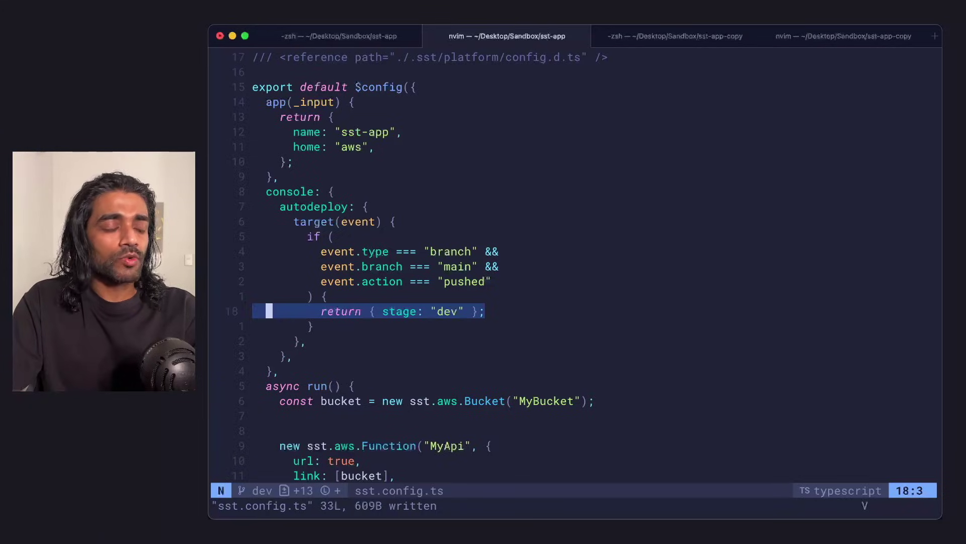
pyautogui.press('Escape')
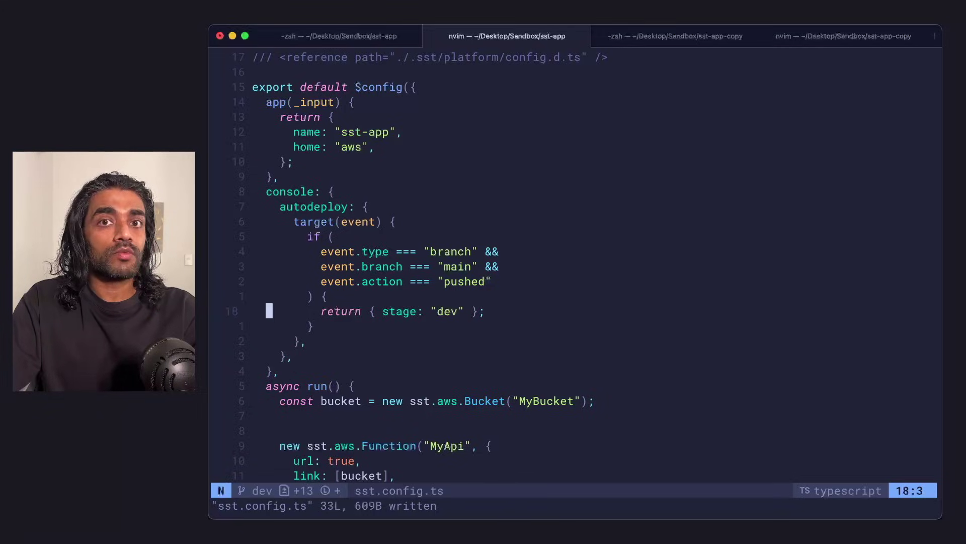
# Step: Open the Trigger a deploy dialog from sst-app's Autodeploy page
pyautogui.press('super+Tab')
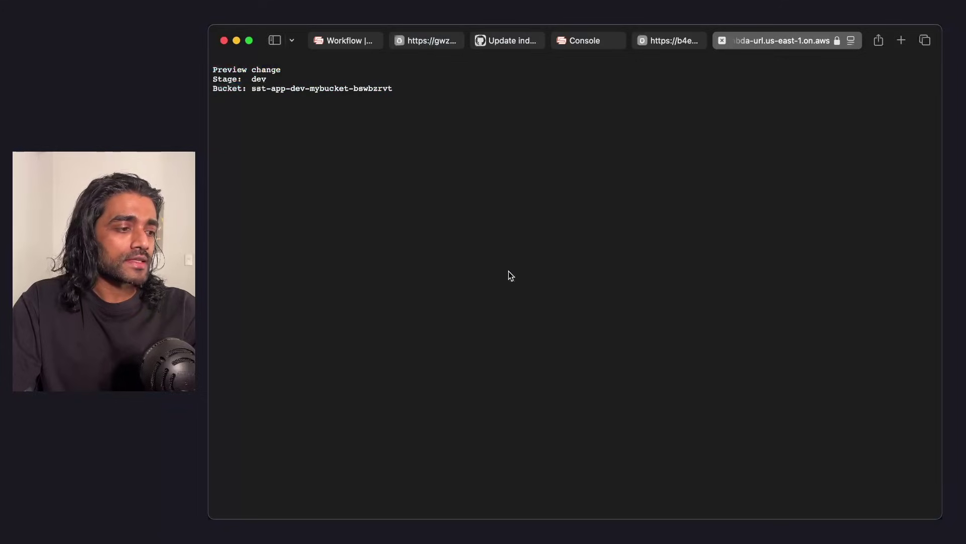
pyautogui.click(590, 43)
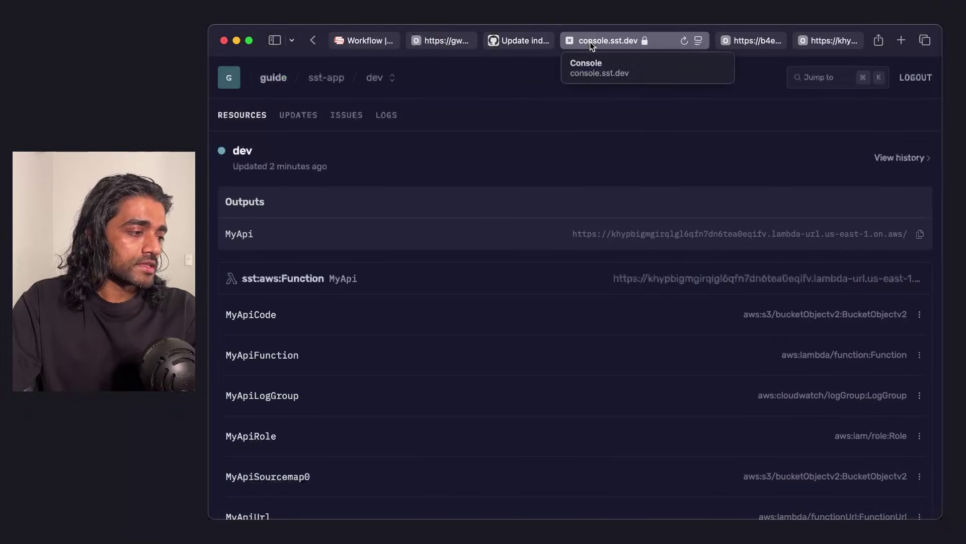
pyautogui.click(332, 81)
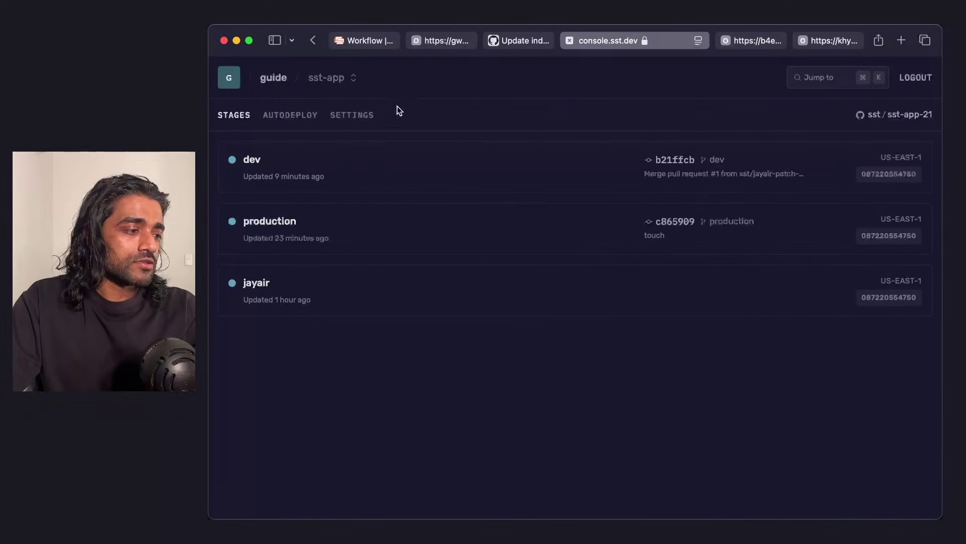
pyautogui.click(300, 118)
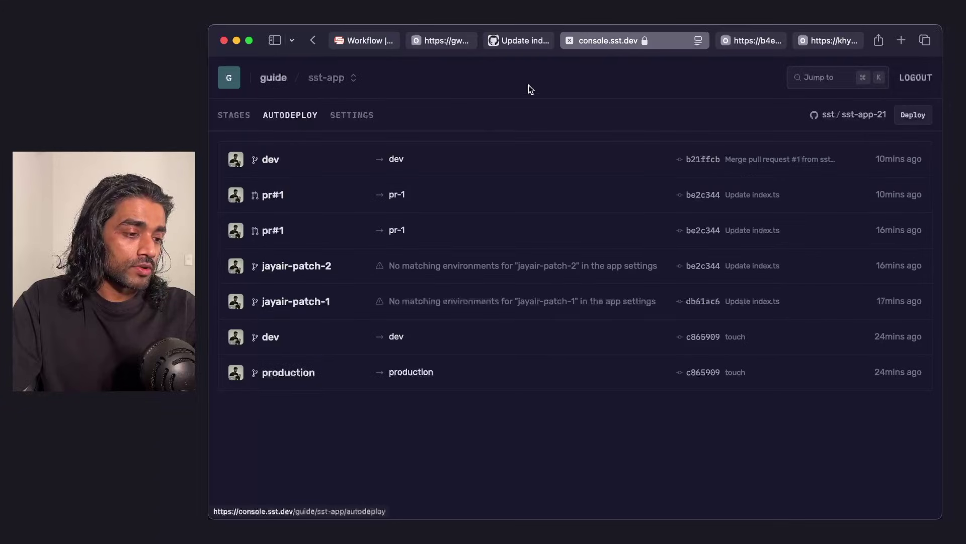
pyautogui.click(910, 118)
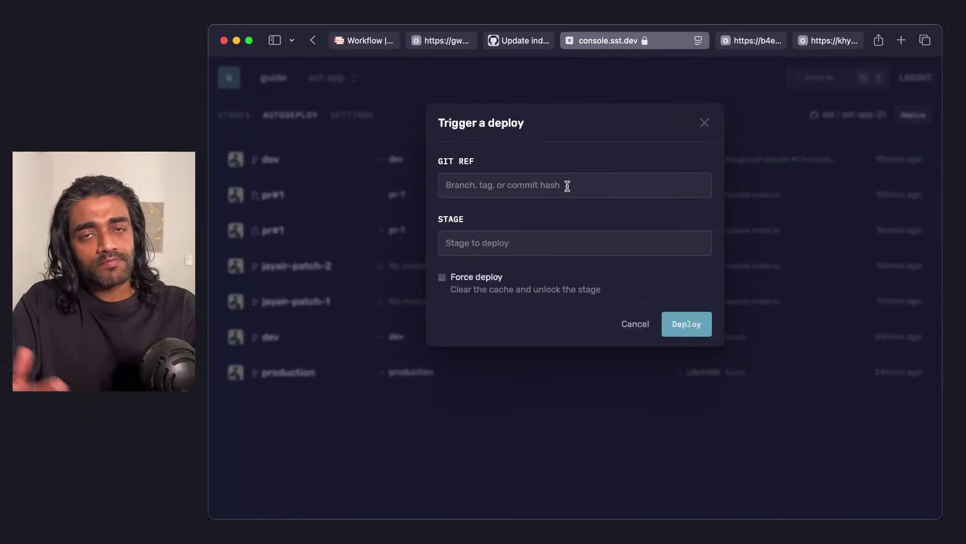